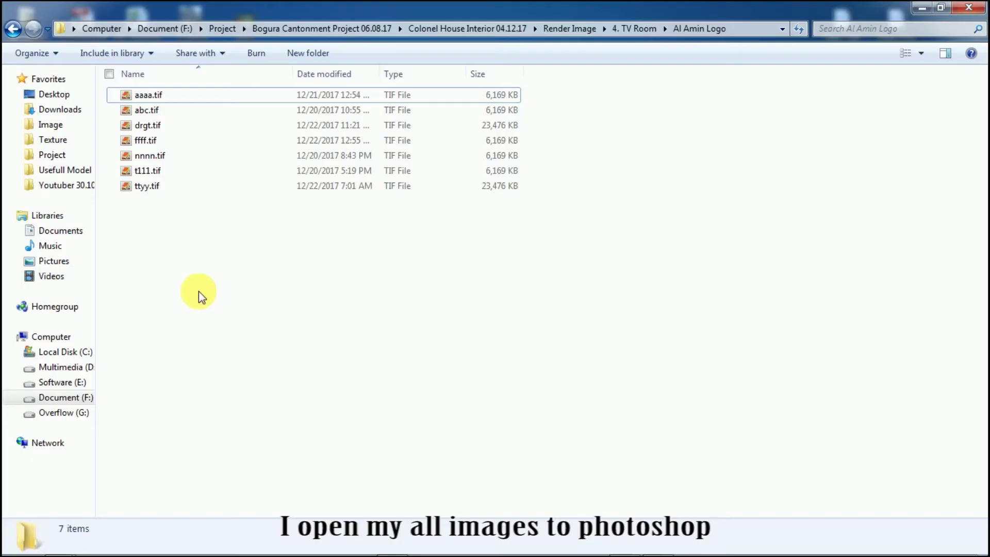
- Drag all seven TIF interior renders from Explorer onto the Photoshop window to open them
left_click_drag(199, 290, 120, 93)
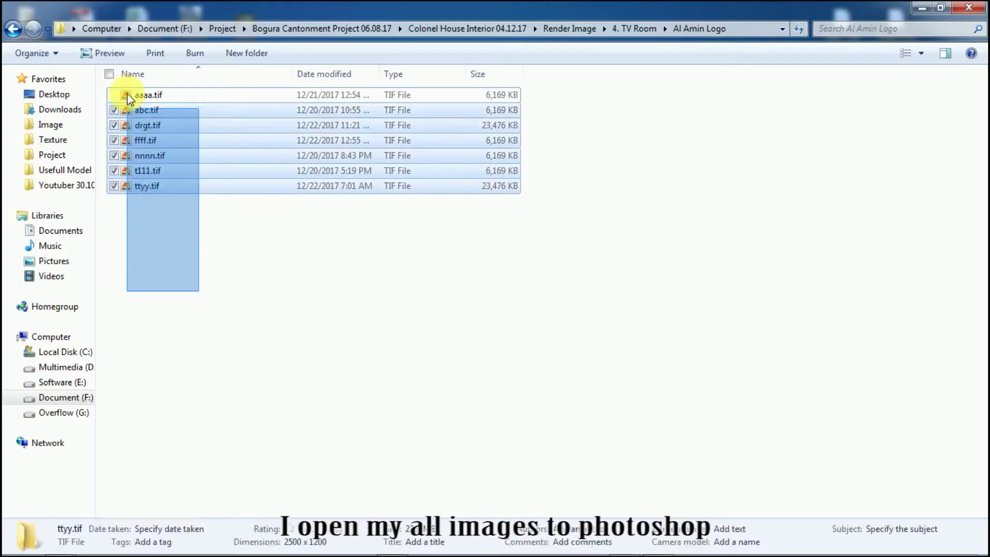
left_click_drag(121, 186, 426, 550)
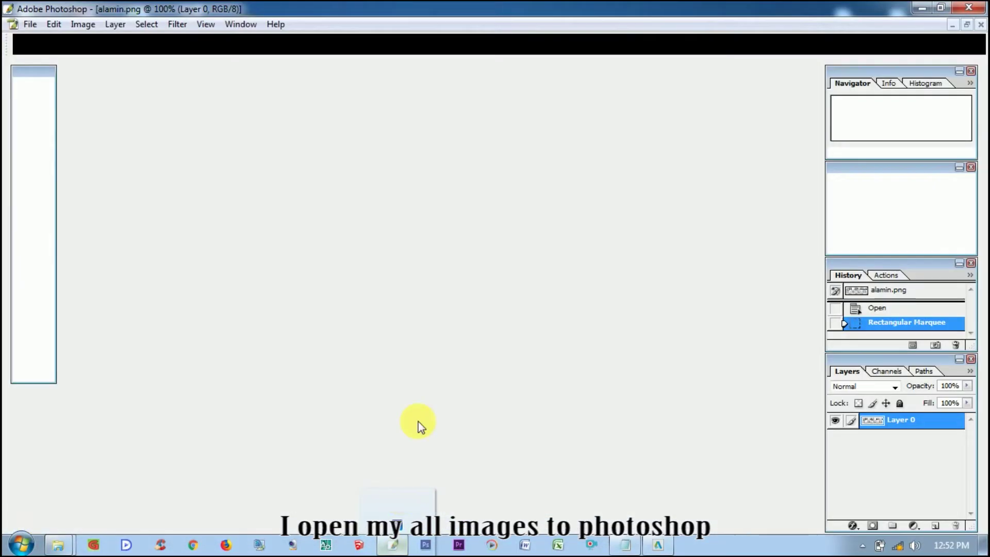
left_click_drag(427, 551, 428, 385)
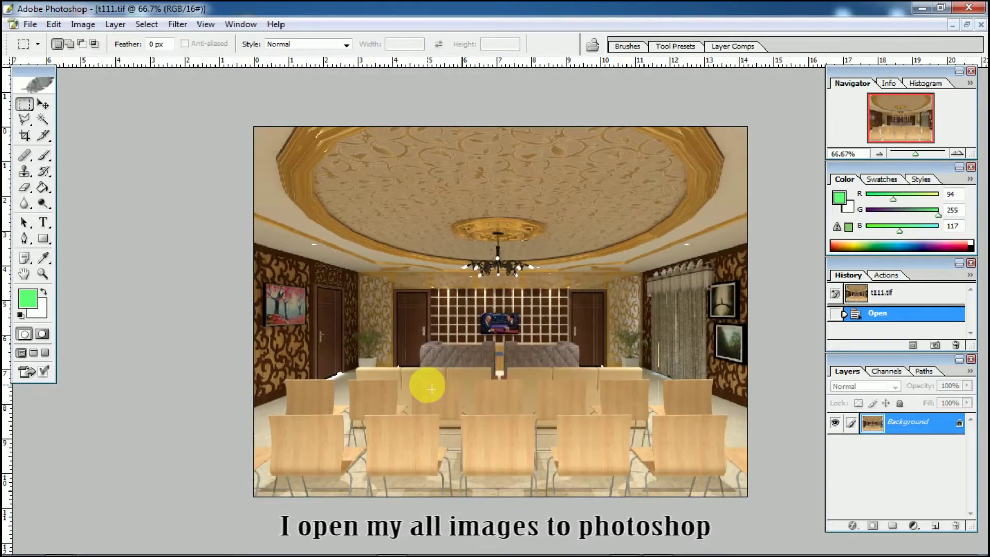
- Change t111.tif from 16 to 8 bits per channel via Image > Mode
left_click(82, 24)
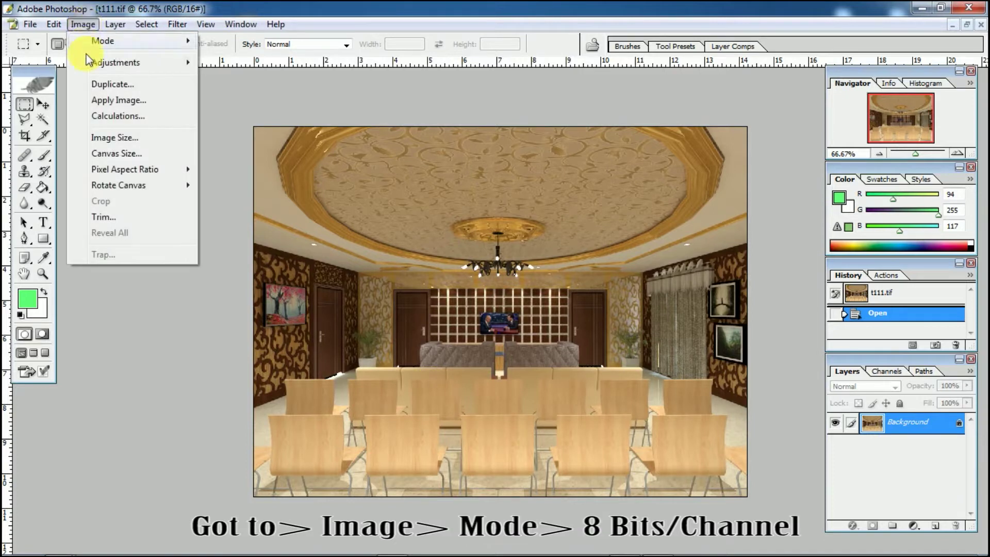
mouse_move(103, 41)
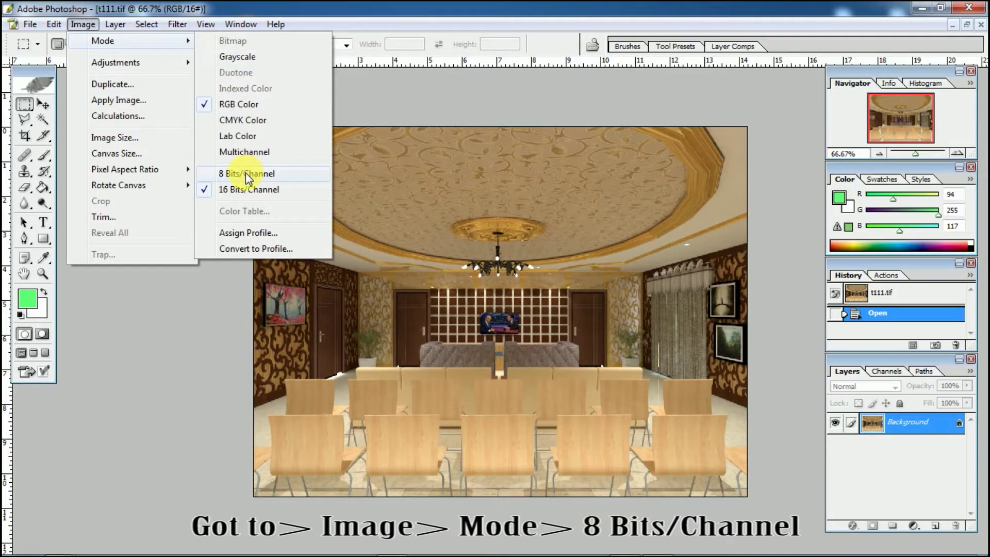
left_click(245, 174)
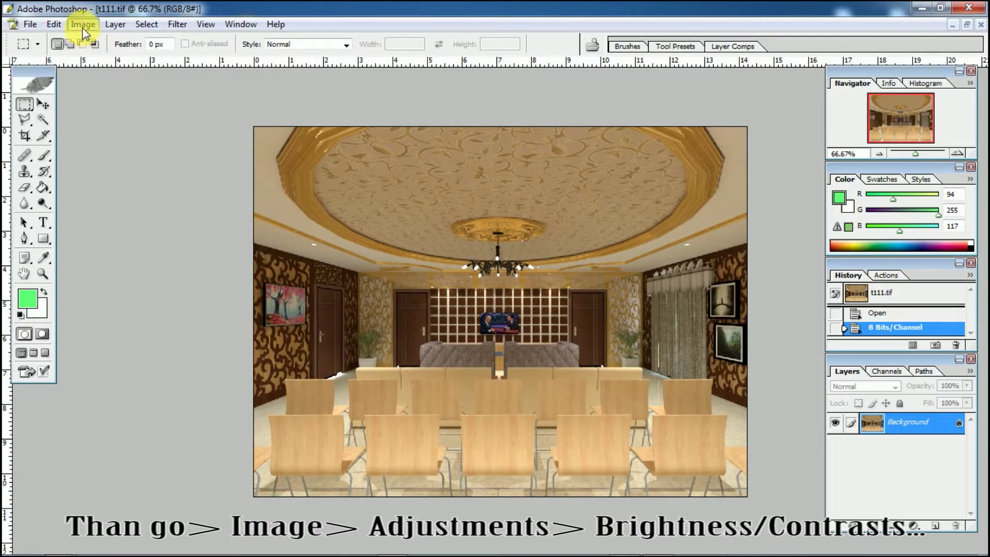
left_click(83, 25)
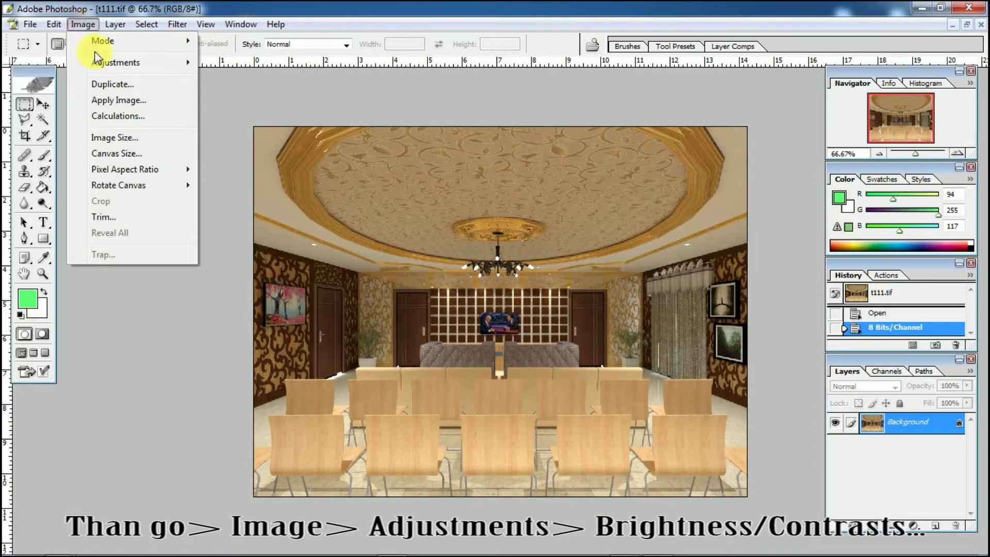
mouse_move(116, 61)
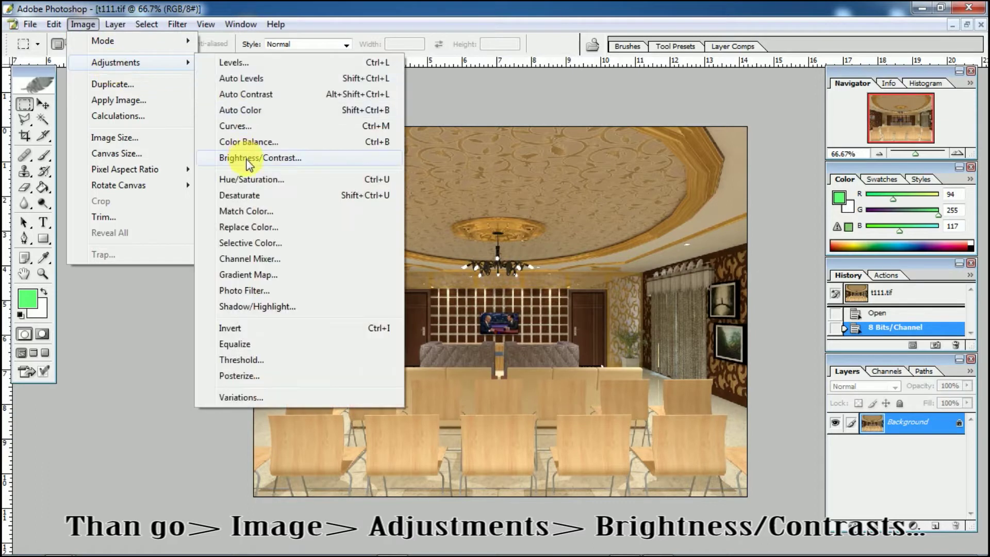
- Apply Brightness/Contrast to t111.tif with brightness 20 and contrast 30
left_click(249, 160)
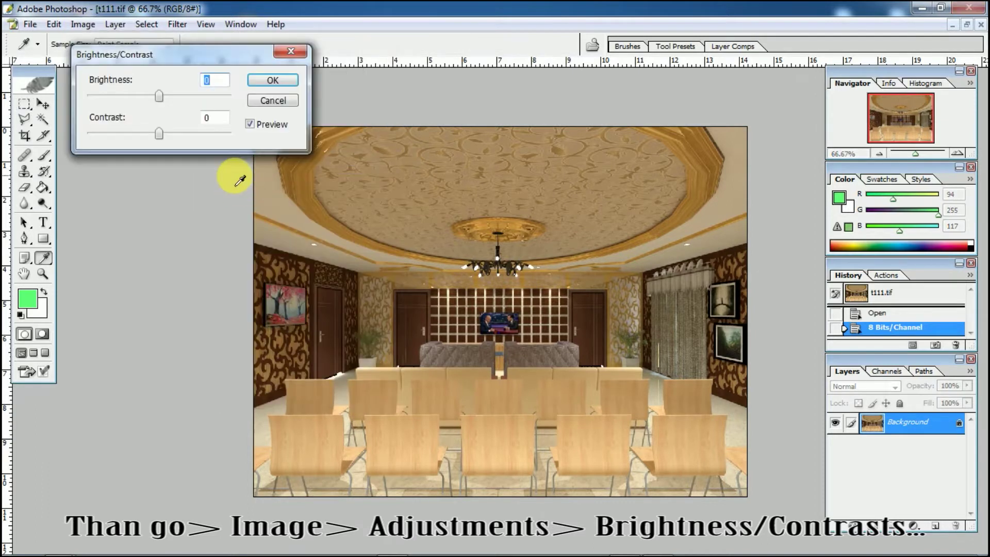
left_click_drag(160, 99, 177, 101)
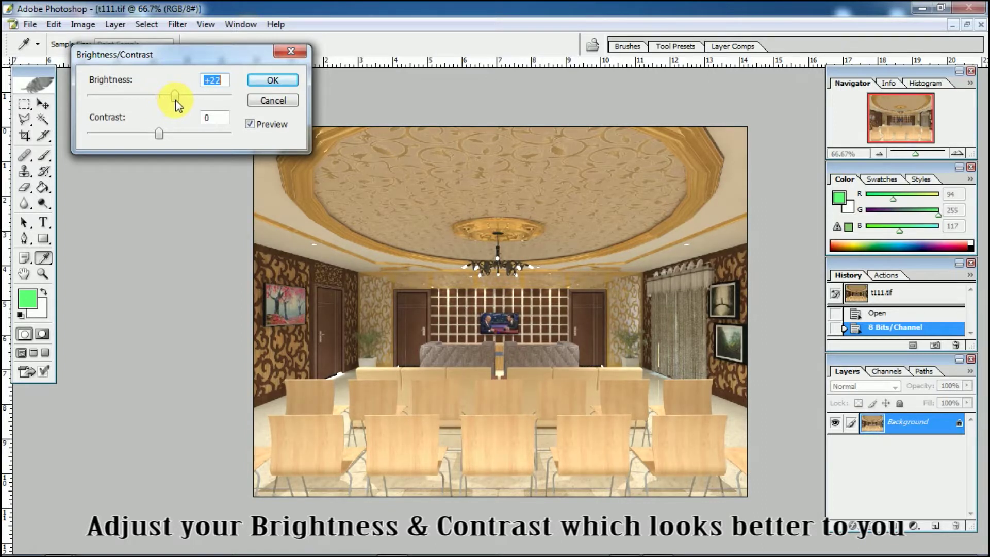
left_click_drag(162, 134, 184, 134)
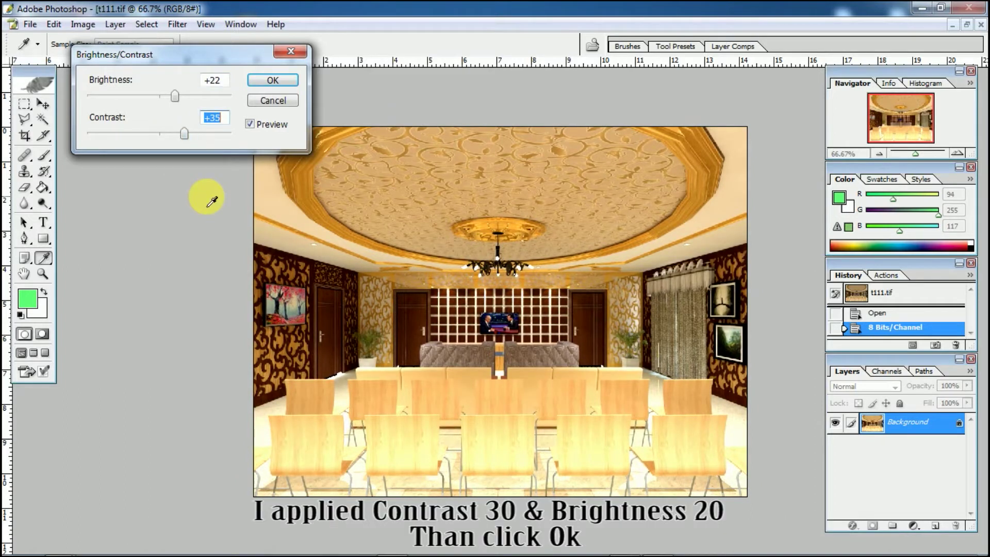
type("30")
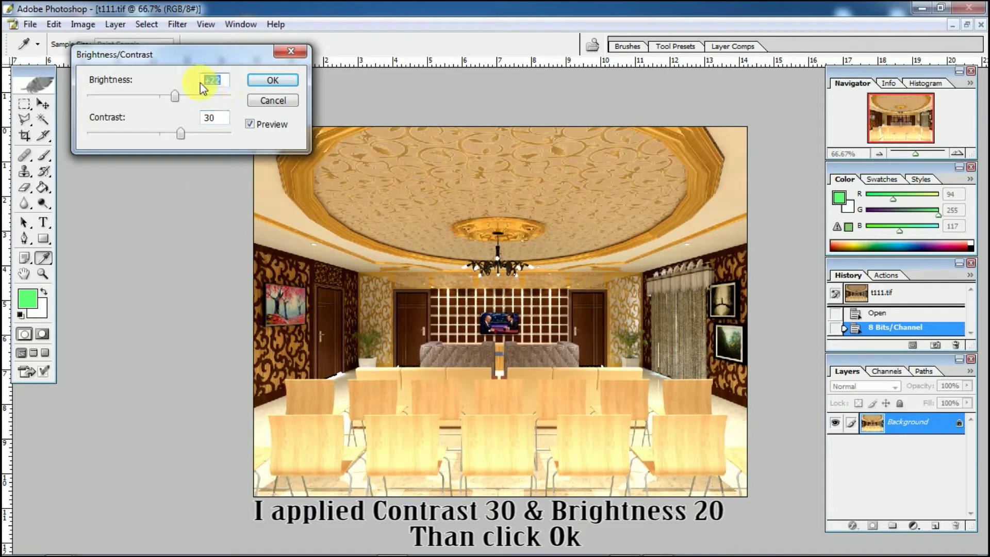
type("20")
left_click(272, 80)
left_click(82, 26)
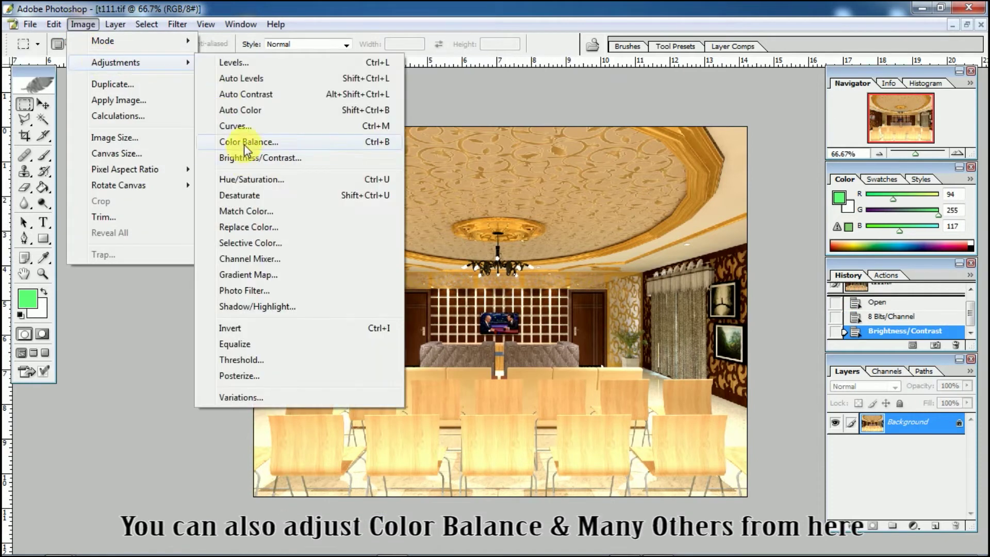
- Try a bluer midtone Color Balance, then cancel it, leaving colours unchanged
left_click(243, 139)
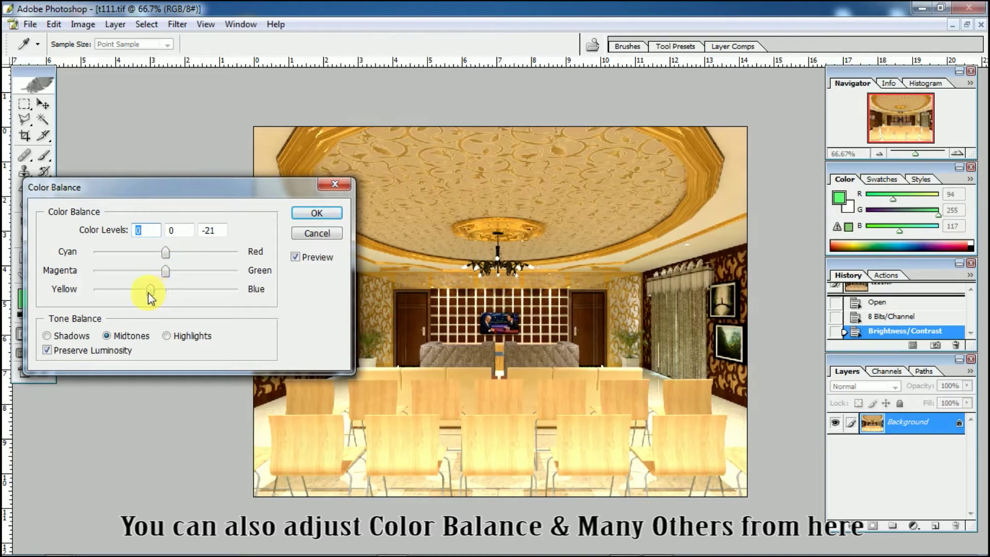
left_click_drag(172, 292, 157, 290)
left_click(316, 233)
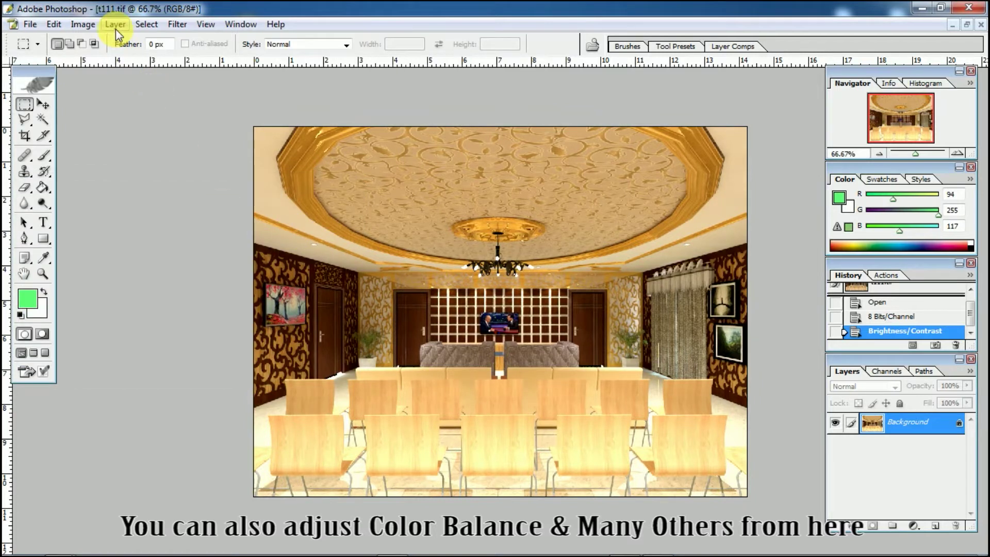
- Apply Shadow/Highlight with its default settings
left_click(81, 26)
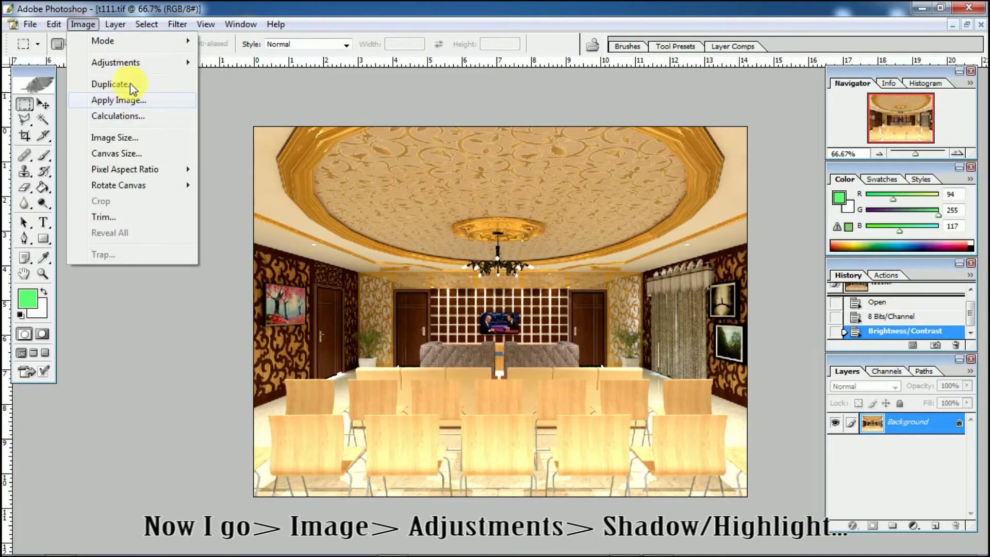
mouse_move(116, 62)
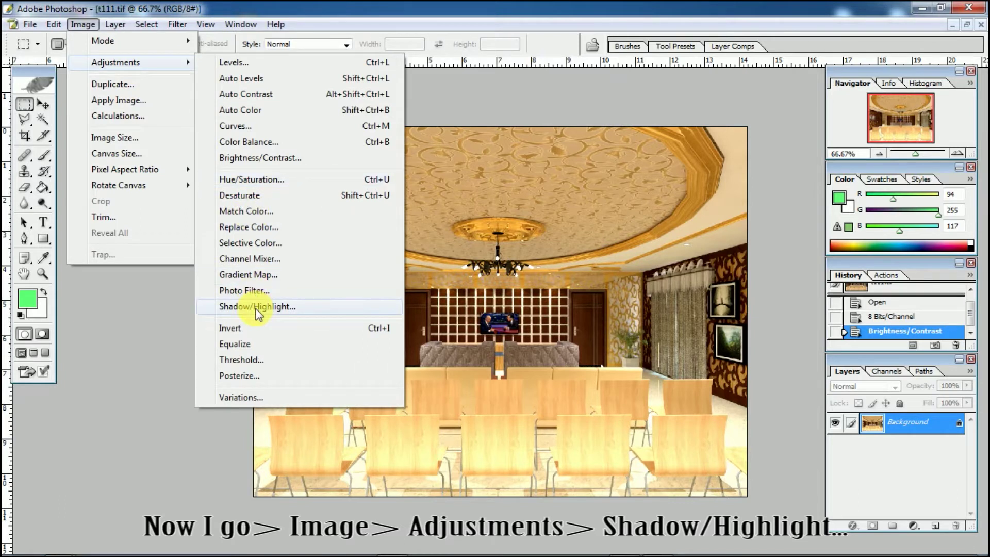
left_click(256, 307)
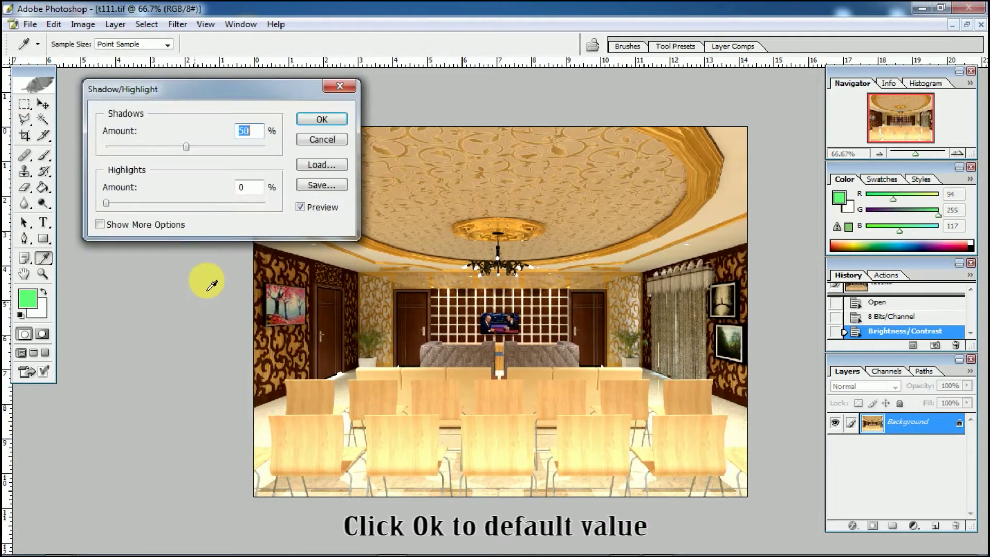
left_click(320, 122)
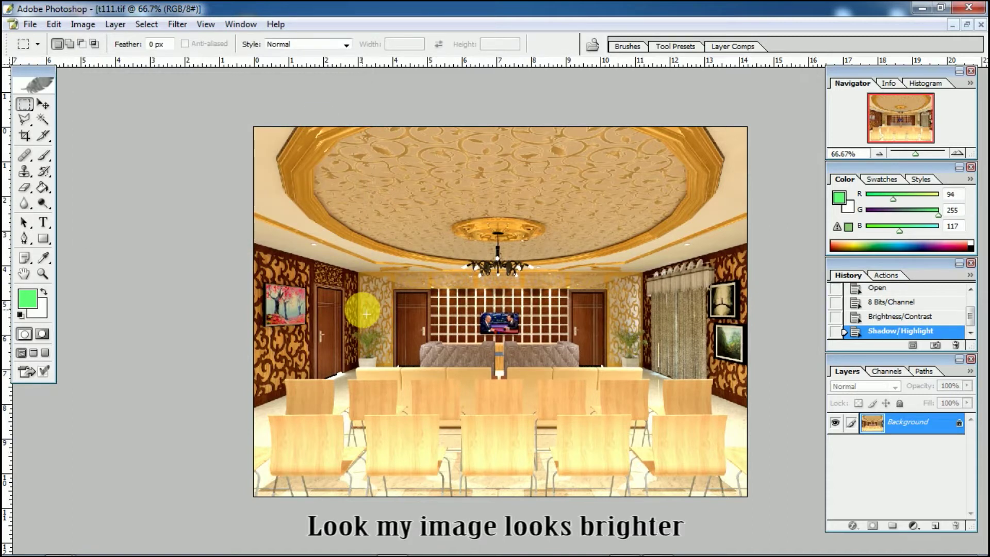
- Paste the logo watermark, scale it to about half and fit it into the bottom-left corner
key("ctrl+v")
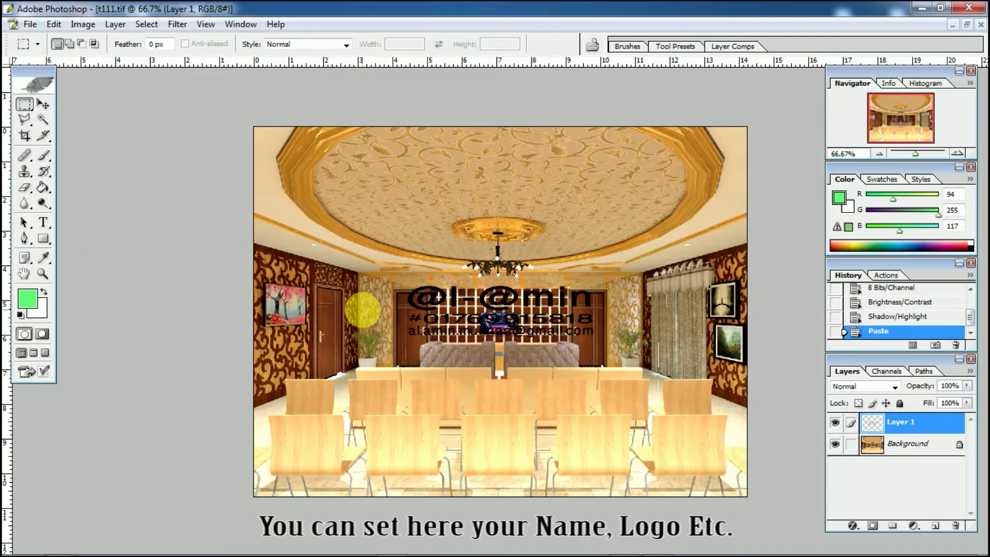
key("ctrl+t")
mouse_move(412, 283)
left_mouse_down()
mouse_move(431, 304)
mouse_move(454, 309)
mouse_move(327, 487)
left_mouse_up()
key("Up")
key("Up")
key("Up")
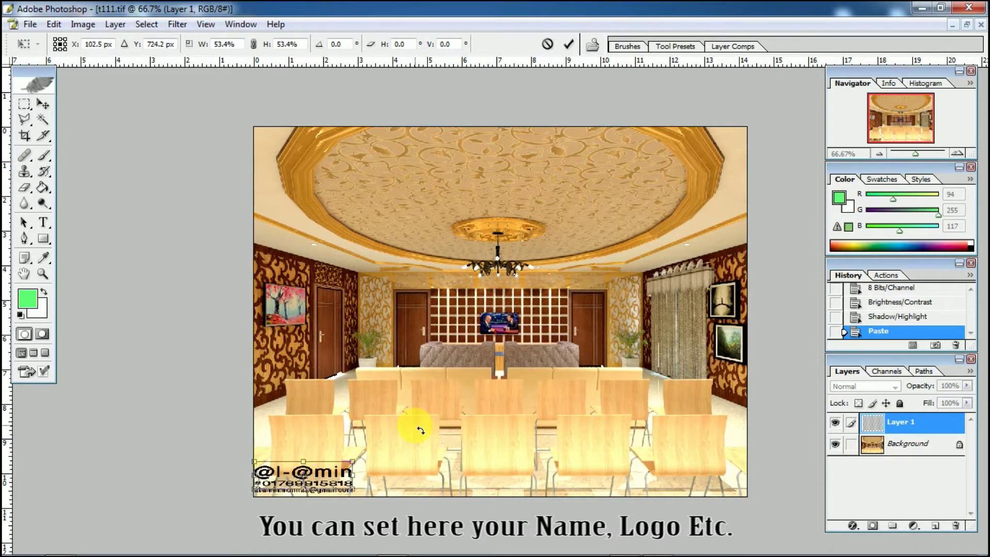
key("Right")
key("Right")
key("Right")
key("Right")
key("Right")
key("Right")
key("Right")
key("Right")
key("Right")
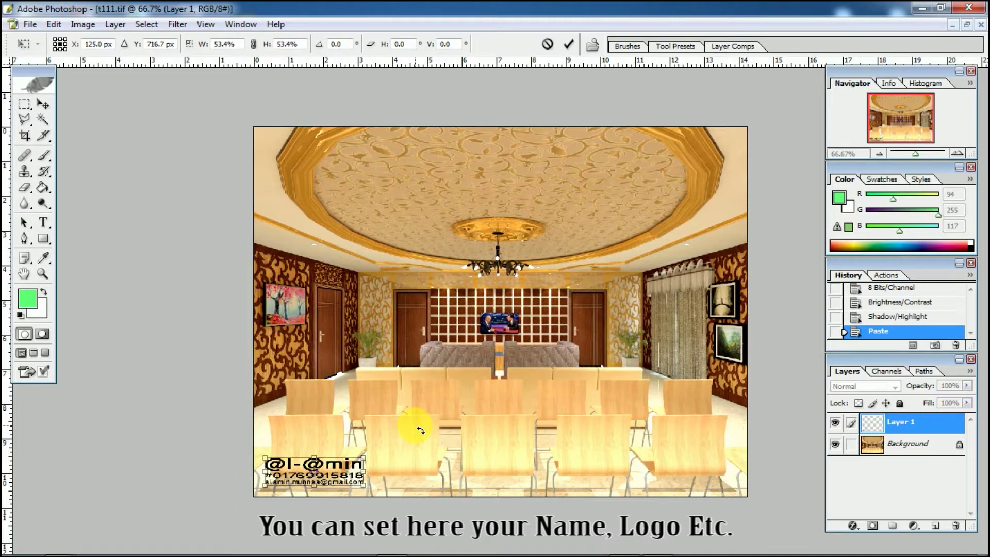
key("Return")
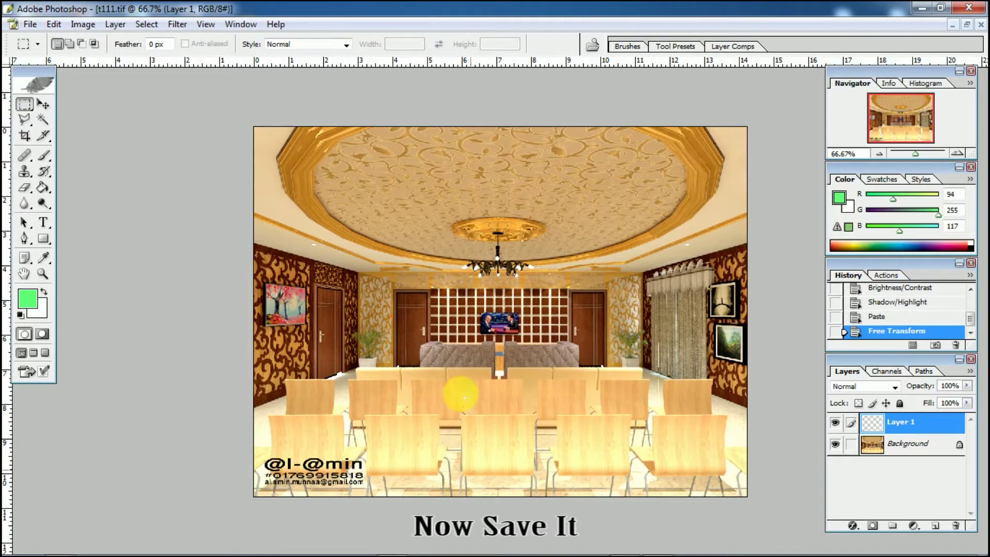
- Save the image as t111.jpg at maximum JPEG quality 12, then close it
left_click(30, 24)
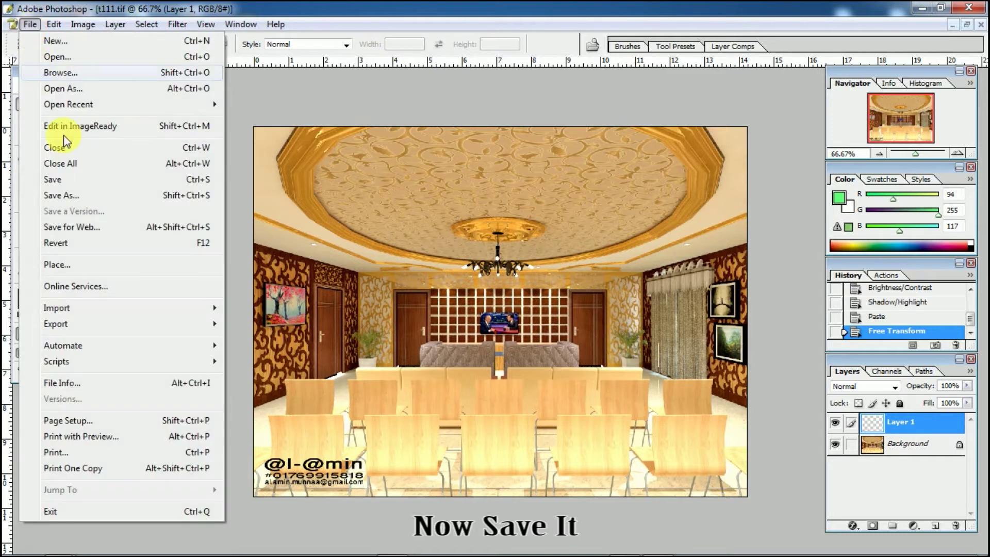
left_click(78, 195)
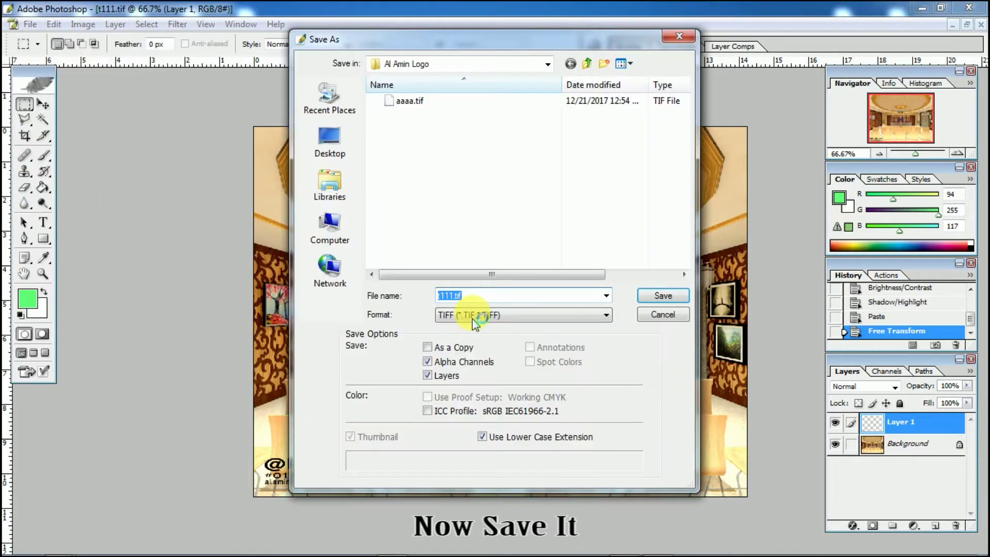
left_click(472, 314)
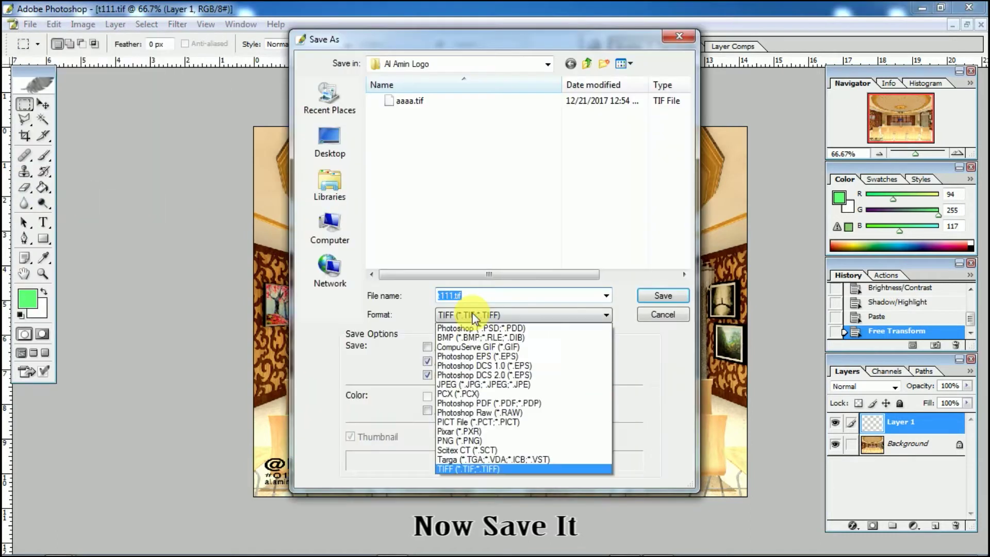
left_click(474, 385)
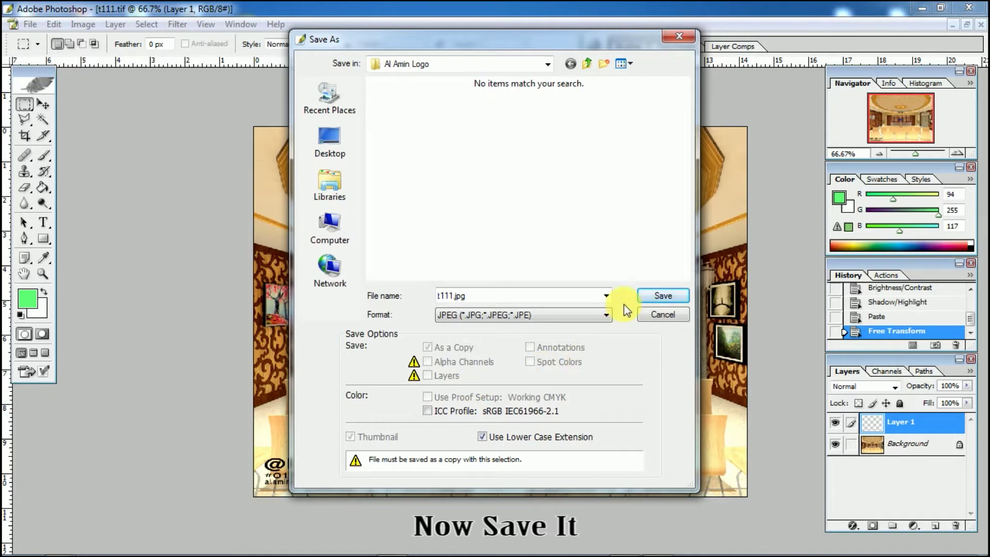
left_click(649, 298)
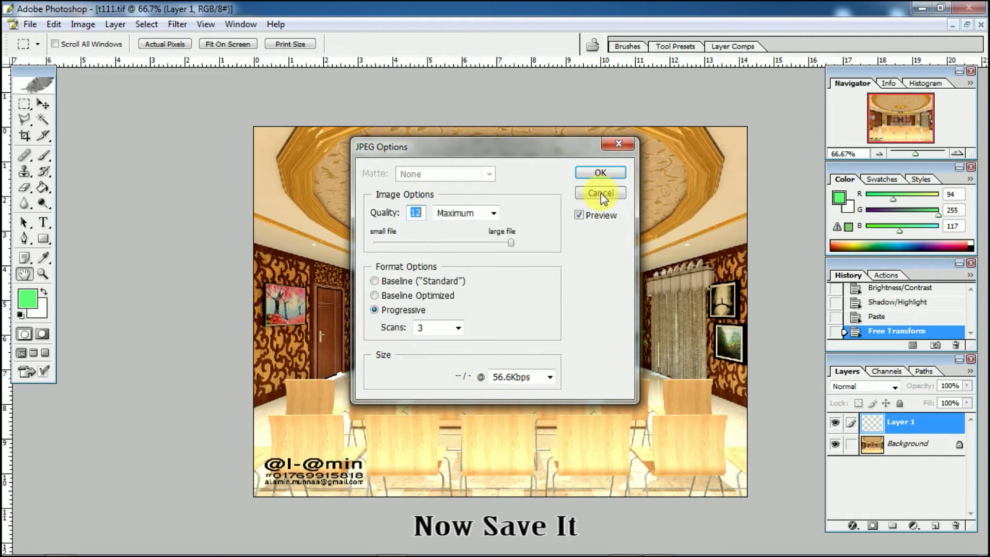
left_click(601, 172)
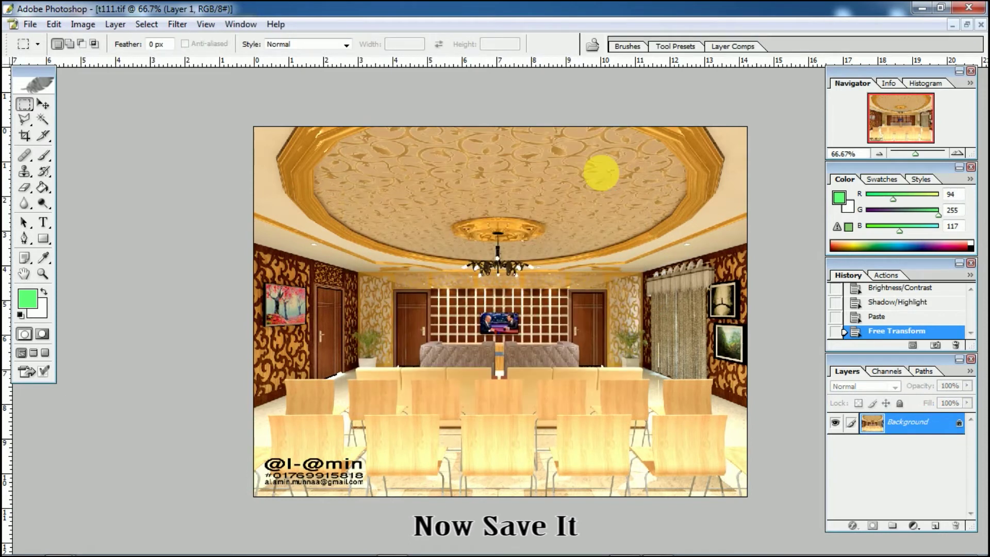
key("ctrl+w")
- Discard changes to t111.tif and convert nnnn.tif to 8 bits per channel
left_click(495, 225)
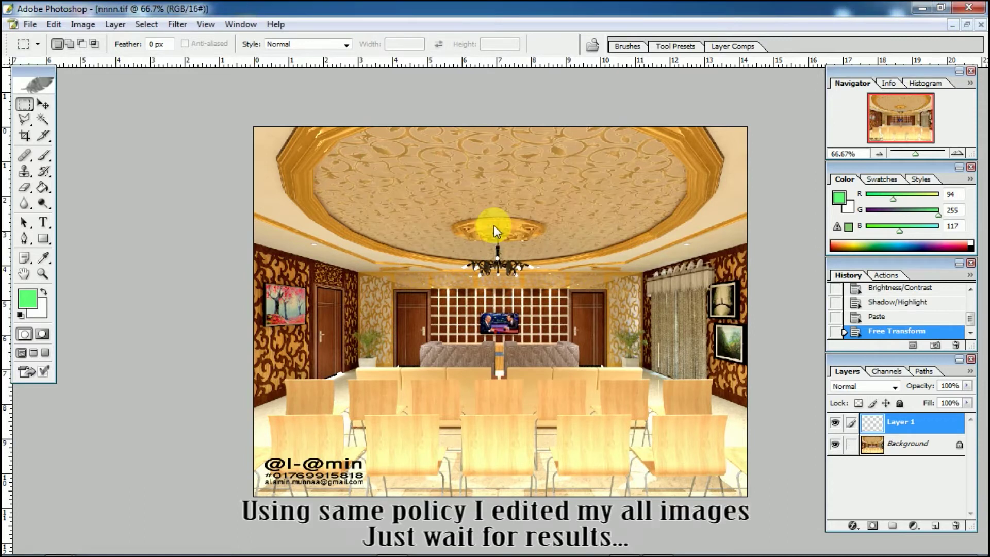
left_click(83, 24)
left_click(246, 178)
- Apply Brightness/Contrast to nnnn.tif with brightness 10 and contrast 10
left_click(83, 24)
left_click(232, 154)
type("10")
key("Tab")
type("10")
left_click(272, 80)
key("m")
key("ctrl+v")
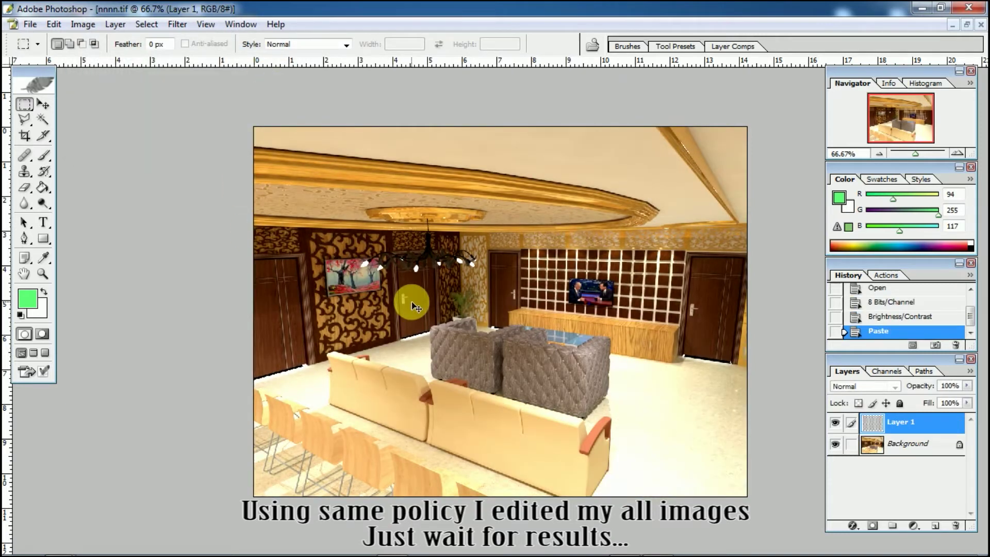
key("ctrl+t")
mouse_move(408, 299)
left_mouse_down()
mouse_move(630, 180)
mouse_move(740, 136)
left_mouse_up()
key("shift+Down")
key("shift+Down")
key("shift+Left")
key("shift+Left")
left_click_drag(660, 138, 591, 192)
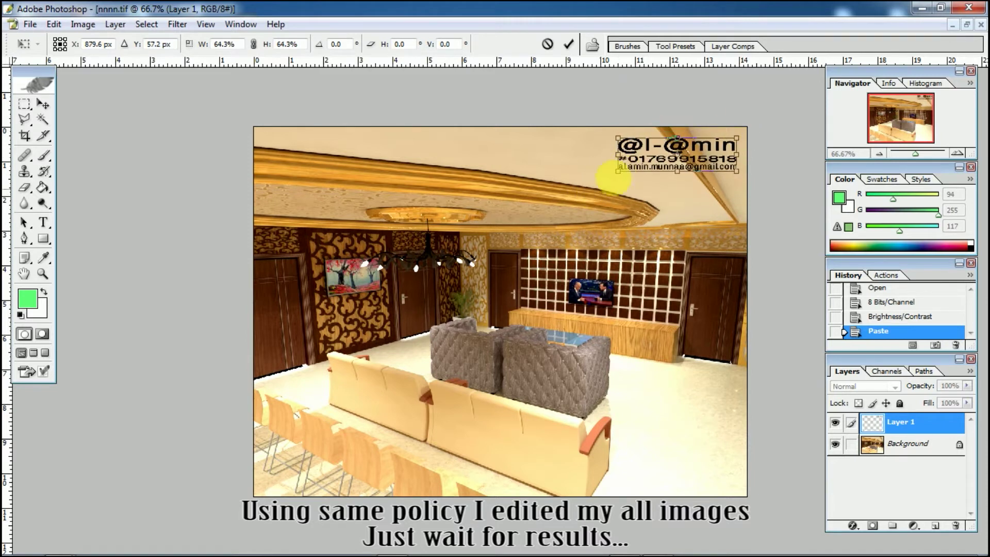
key("Return")
- Save the watermarked render as nnnn.jpg
left_click(30, 24)
left_click(73, 194)
left_click(444, 317)
left_click(464, 361)
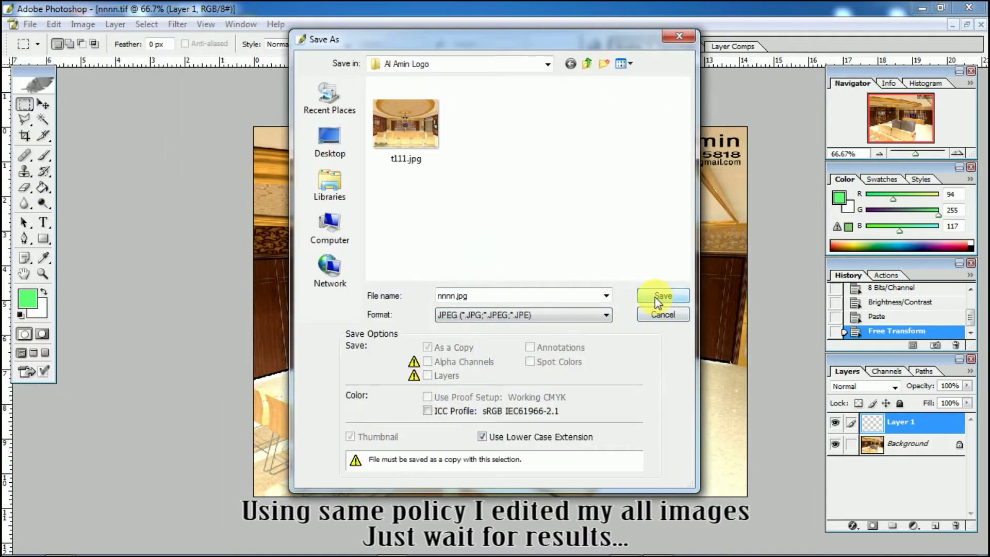
left_click(655, 297)
left_click(601, 183)
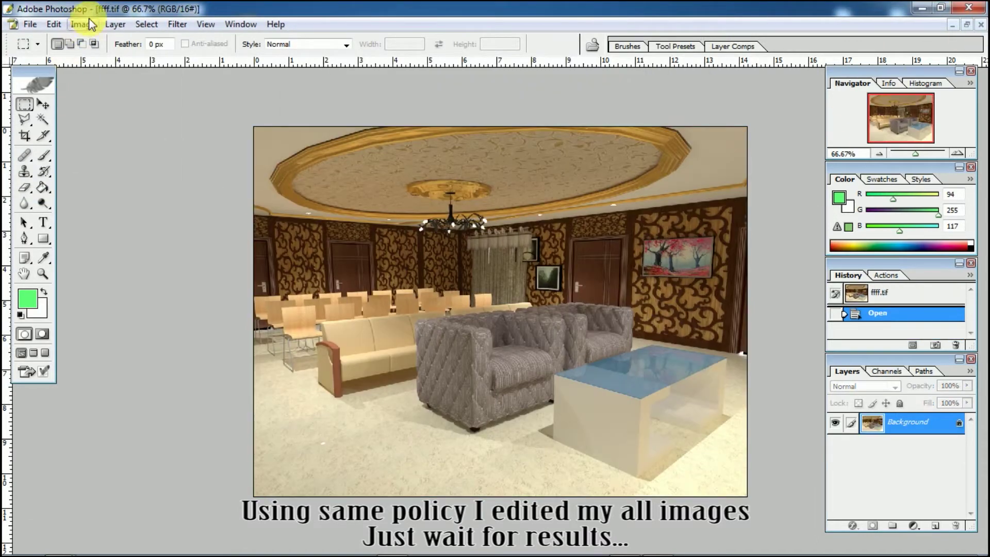
- Convert ffff.tif to 8-bit and apply brightness 20, contrast 10
left_click(91, 24)
mouse_move(103, 40)
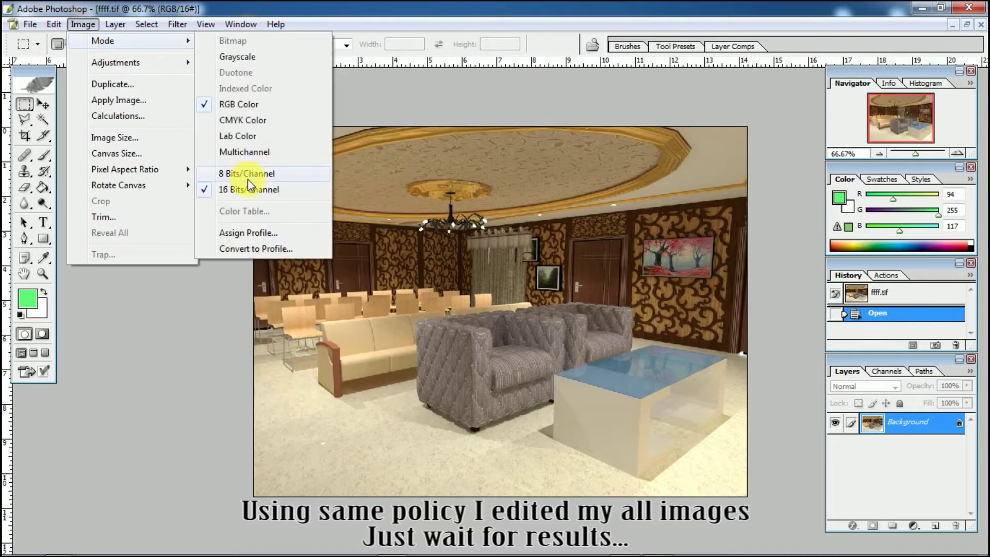
left_click(249, 175)
left_click(83, 24)
left_click(253, 158)
type("20")
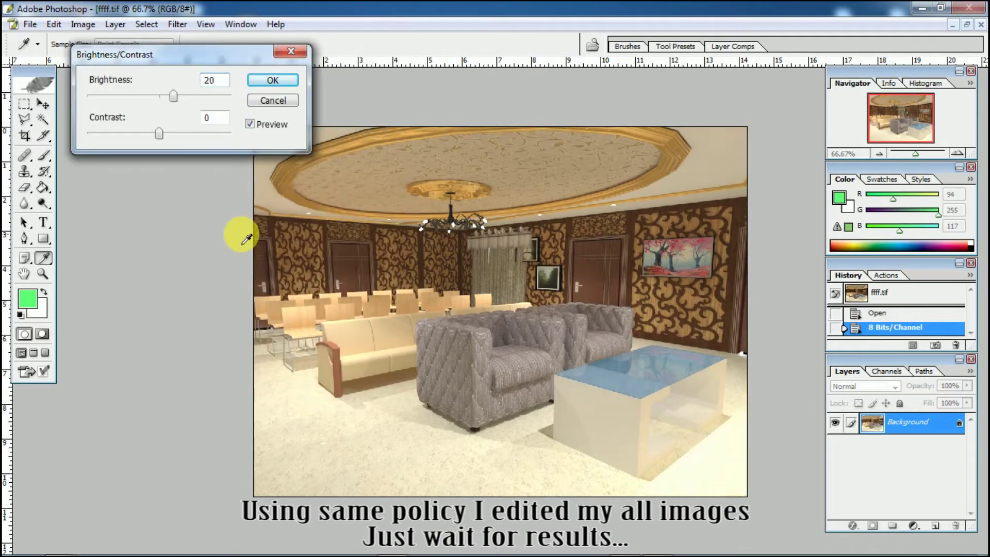
key("Tab")
type("10")
left_click(272, 79)
- Apply Shadow/Highlight with default settings to lift the shadows
left_click(83, 25)
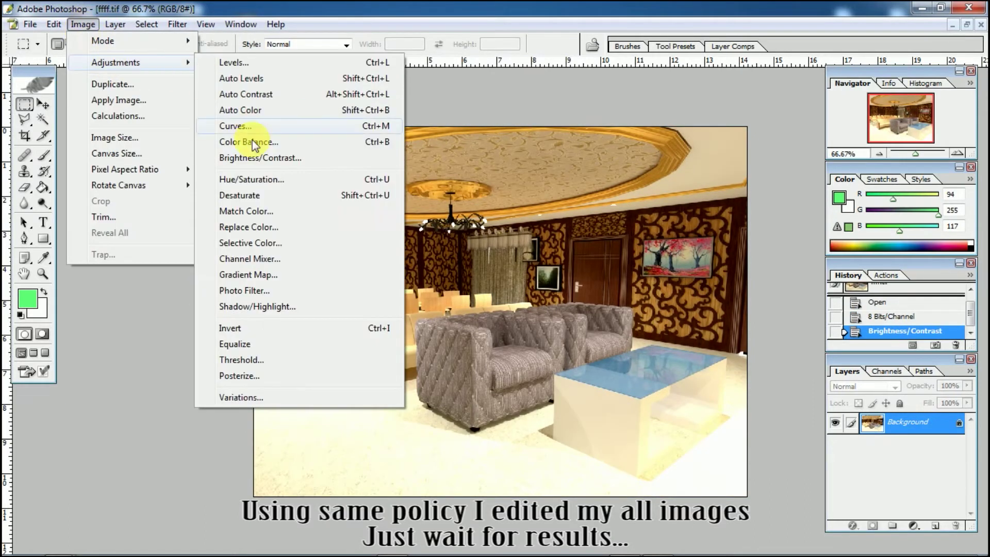
left_click(254, 308)
key("Return")
- Paste the watermark, scale it to about 62.5% and place it bottom-right
key("m")
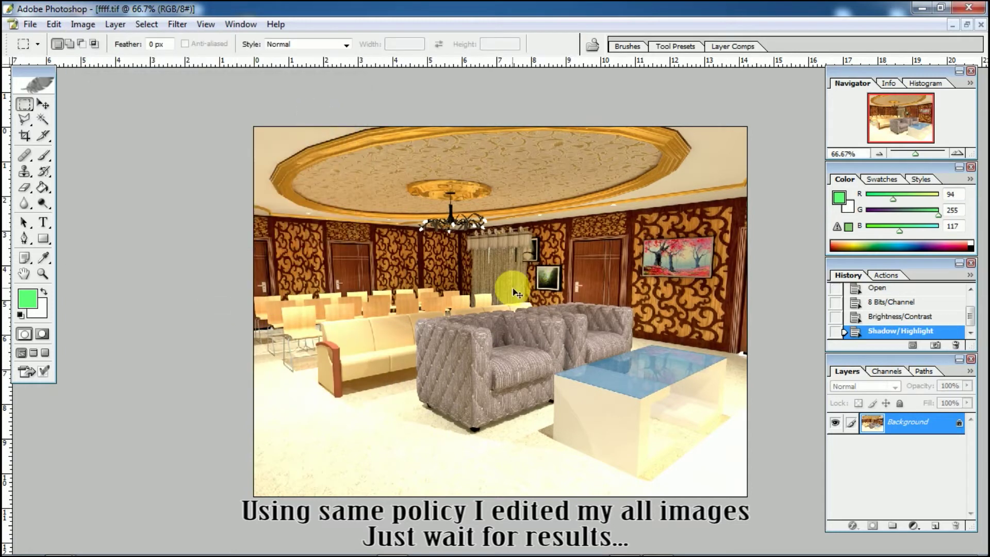
key("ctrl+v")
key("ctrl+t")
left_click_drag(420, 302, 464, 309)
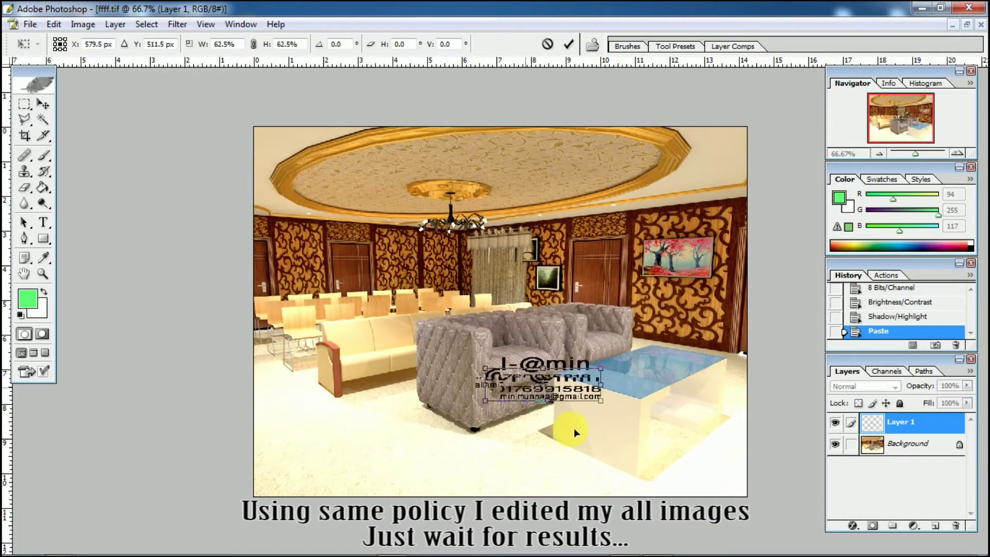
left_click_drag(516, 330, 686, 480)
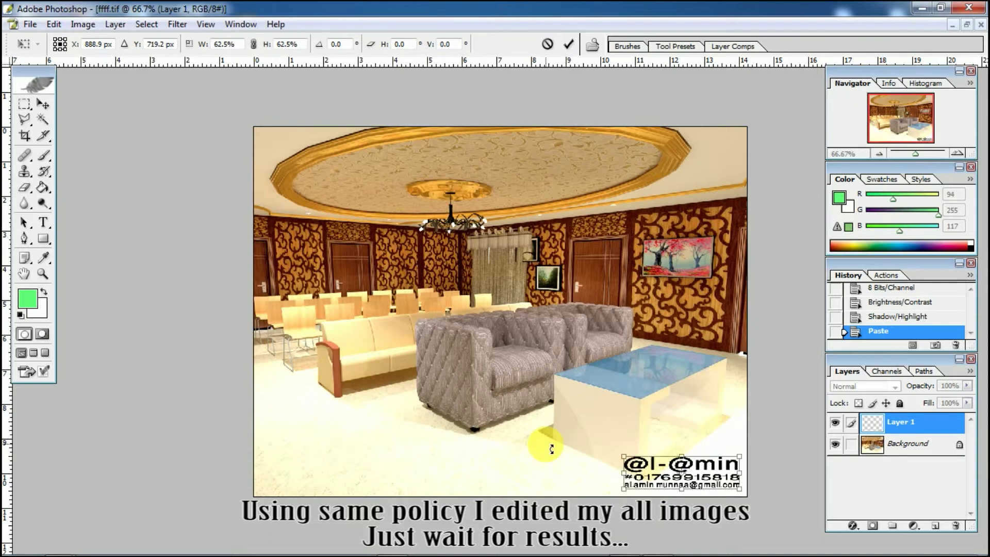
key("Return")
- Save ffff as a JPEG copy and close the TIFF without saving changes
left_click(30, 24)
left_click(61, 195)
left_click(530, 313)
left_click(480, 367)
left_click(658, 303)
left_click(588, 172)
left_click(980, 24)
left_click(503, 224)
- Convert drgt.tif to 8-bit and apply brightness 20, contrast 30
left_click(82, 24)
mouse_move(102, 41)
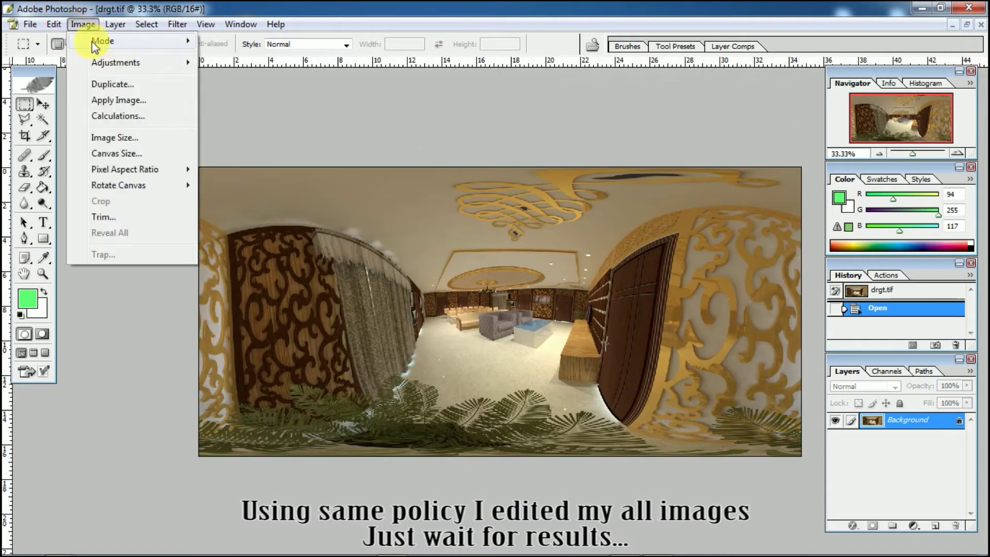
left_click(246, 176)
left_click(83, 25)
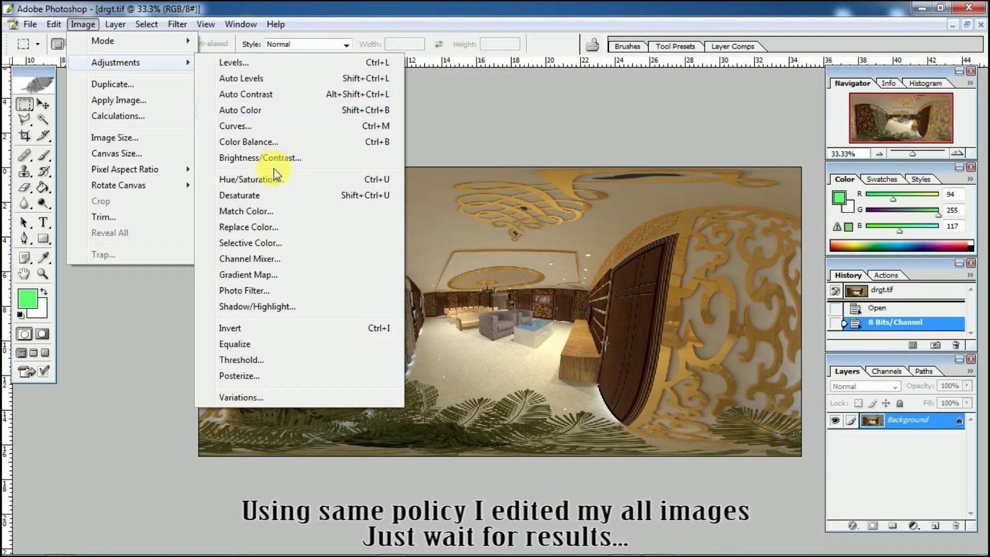
left_click(276, 155)
type("20")
key("Tab")
type("30")
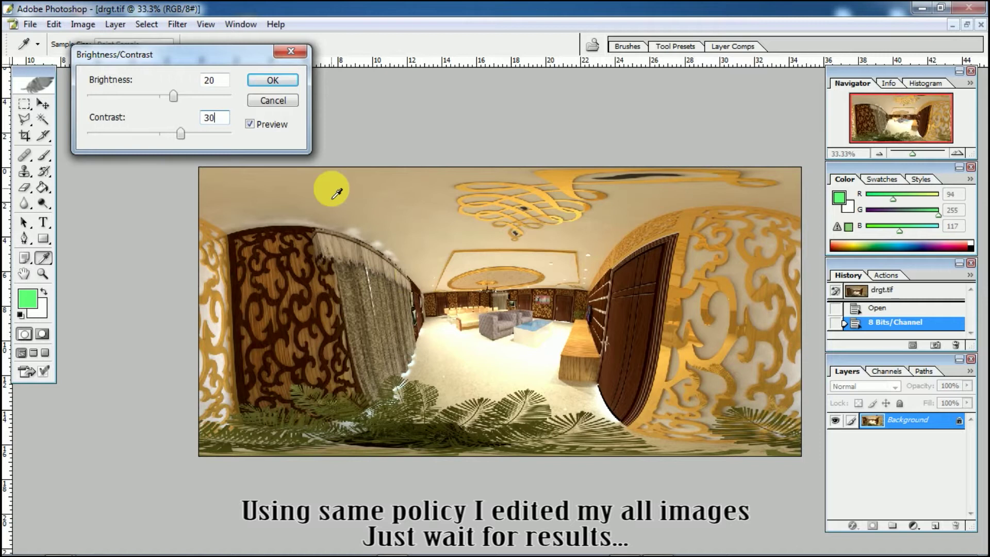
left_click(264, 83)
- Apply the default Shadow/Highlight adjustment to the panorama
left_click(82, 24)
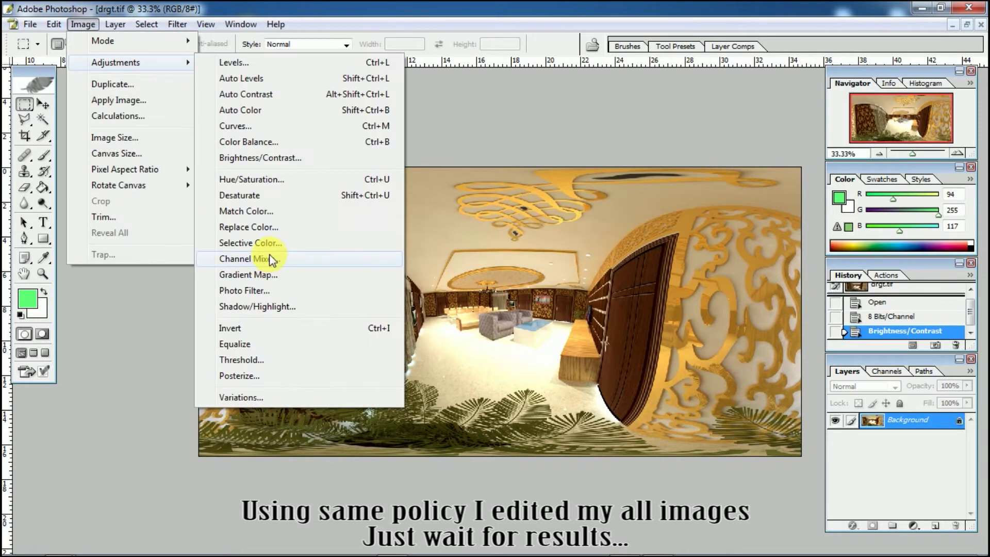
left_click(255, 307)
left_click(316, 120)
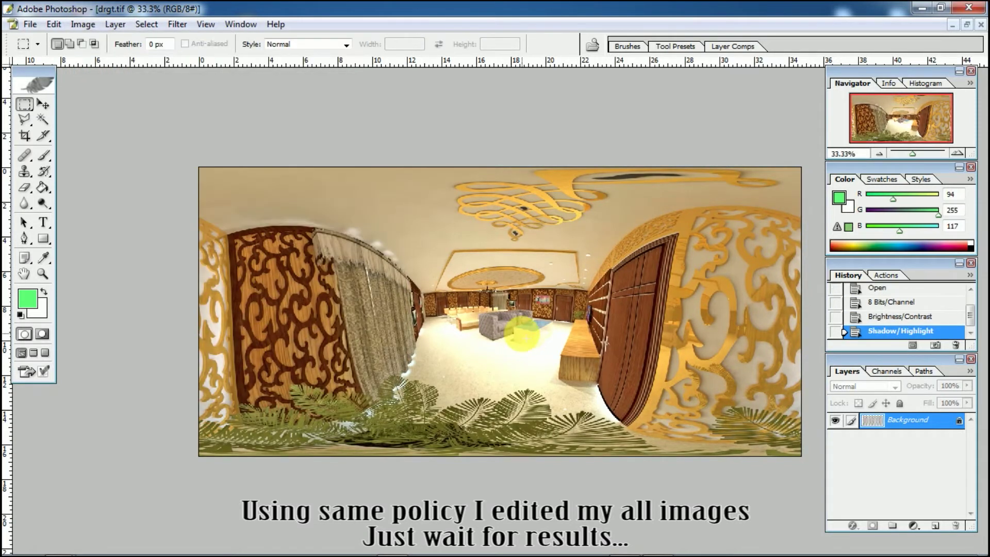
- Paste the watermark and shrink it to about 59%, moving it down and right
scroll(522, 335, "up", 4)
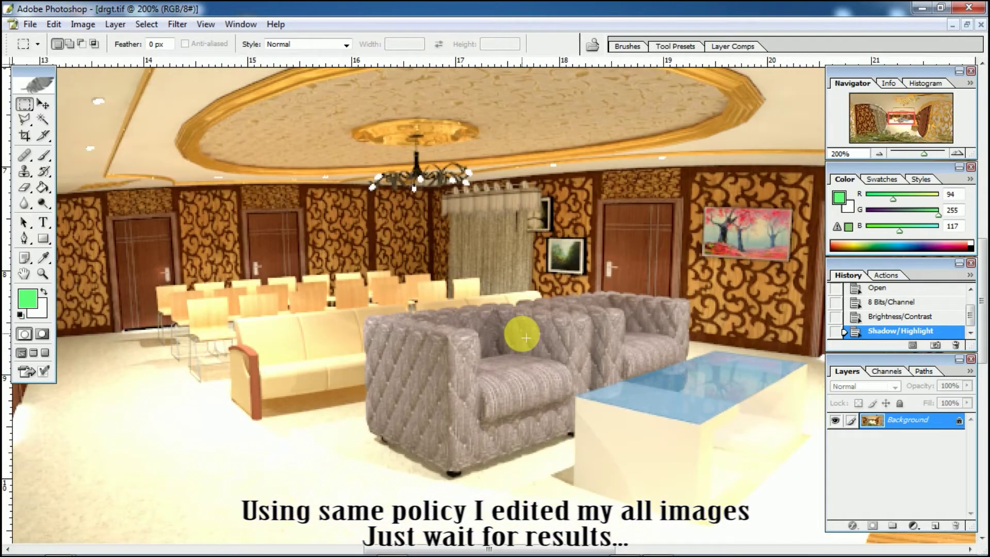
key("ctrl+v")
key("ctrl+t")
mouse_move(216, 232)
left_mouse_down()
mouse_move(338, 303)
mouse_move(397, 316)
left_mouse_up()
left_click_drag(421, 281, 652, 485)
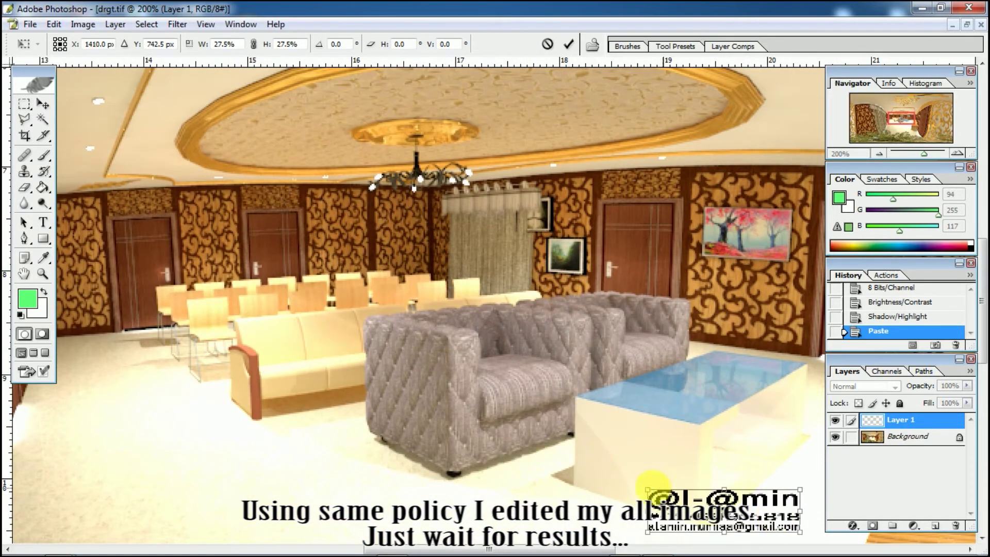
key("Return")
- Nudge the watermark further right and zoom out to view the whole panorama
key("m")
key("v")
key("Right")
key("Right")
key("Right")
key("Right")
key("Right")
key("Right")
key("ctrl+minus")
key("ctrl+minus")
key("ctrl+minus")
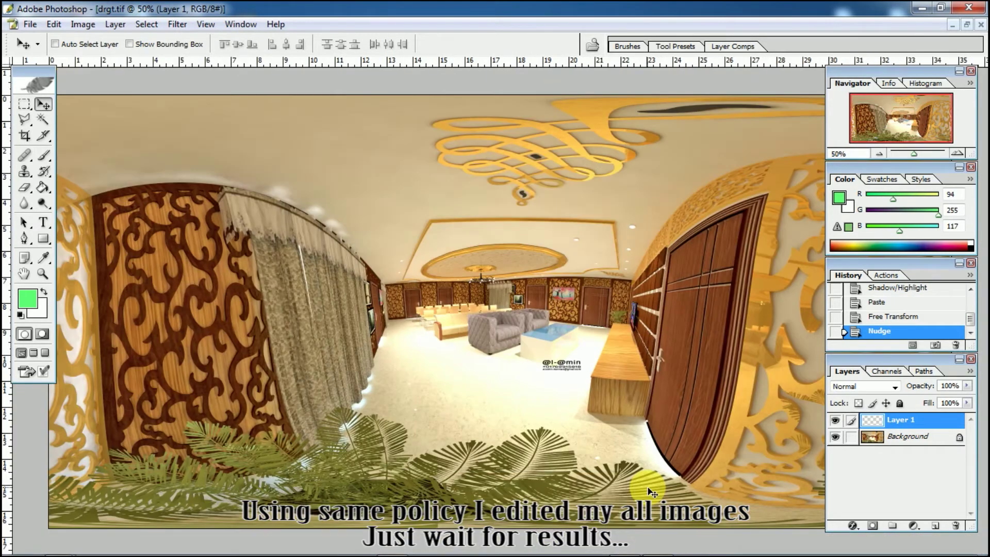
key("shift+Right")
key("shift+Right")
key("shift+Right")
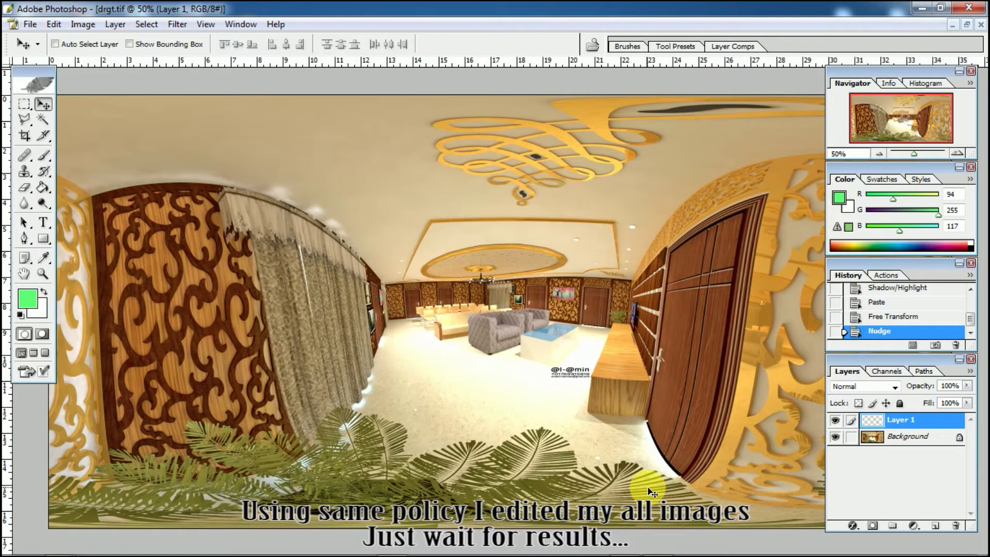
key("ctrl+minus")
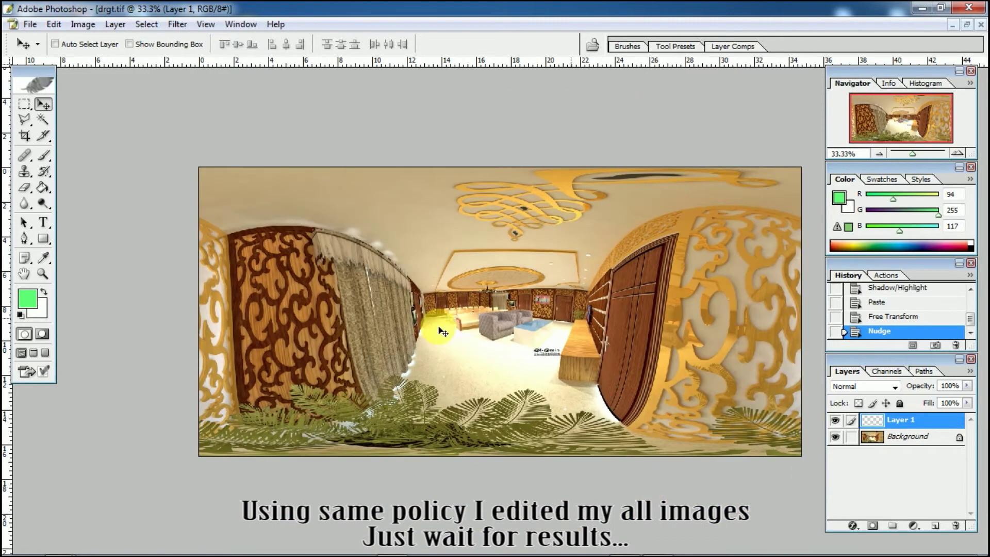
- Save drgt as a flattened JPEG copy with default quality options
left_click(30, 25)
left_click(72, 195)
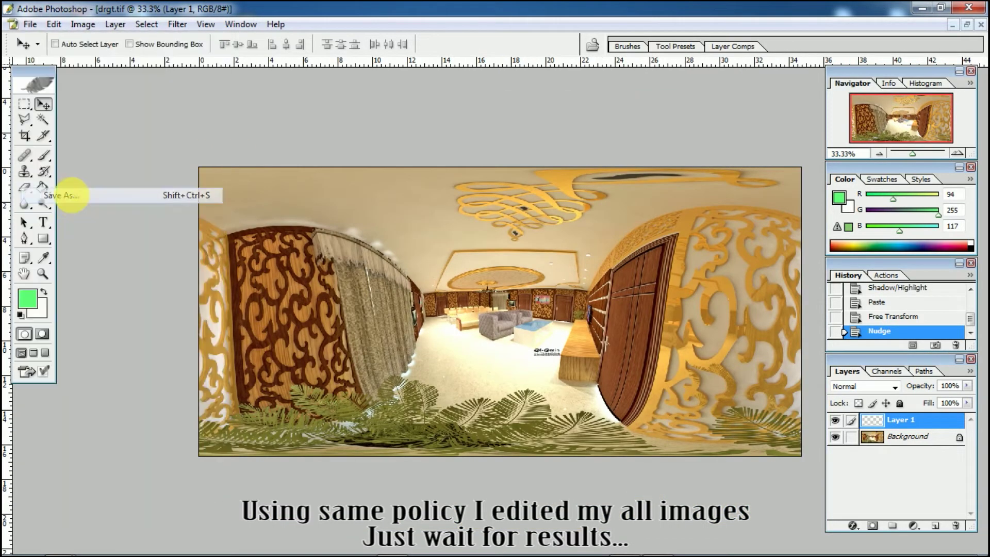
left_click(510, 315)
left_click(495, 371)
left_click(663, 295)
left_click(597, 170)
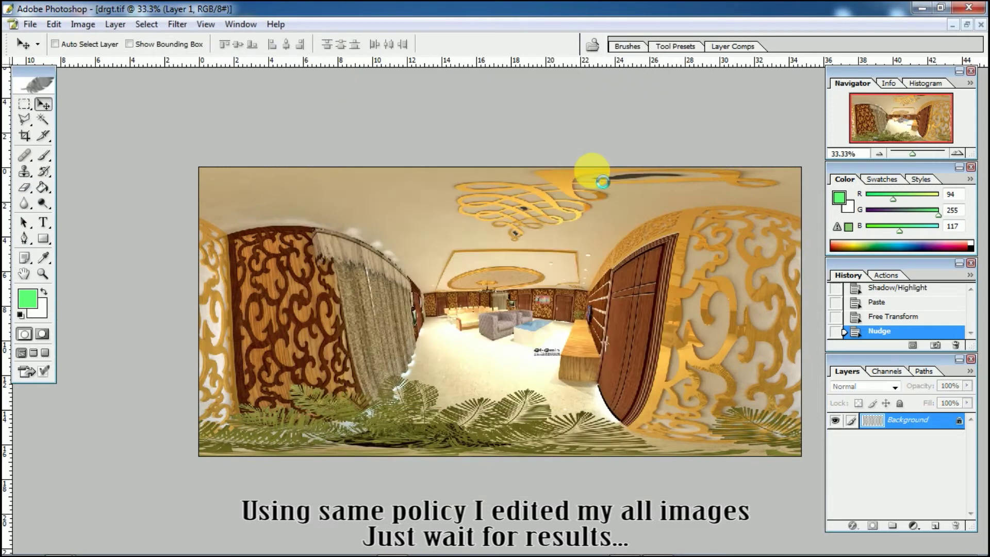
- Close drgt.tif and convert abc.tif to 8 bits per channel
left_click(981, 24)
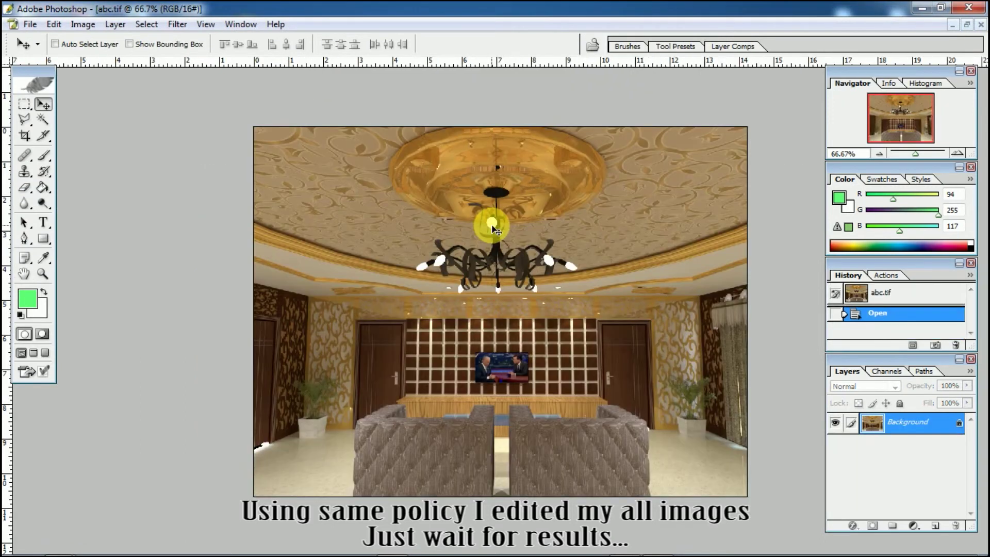
left_click(83, 24)
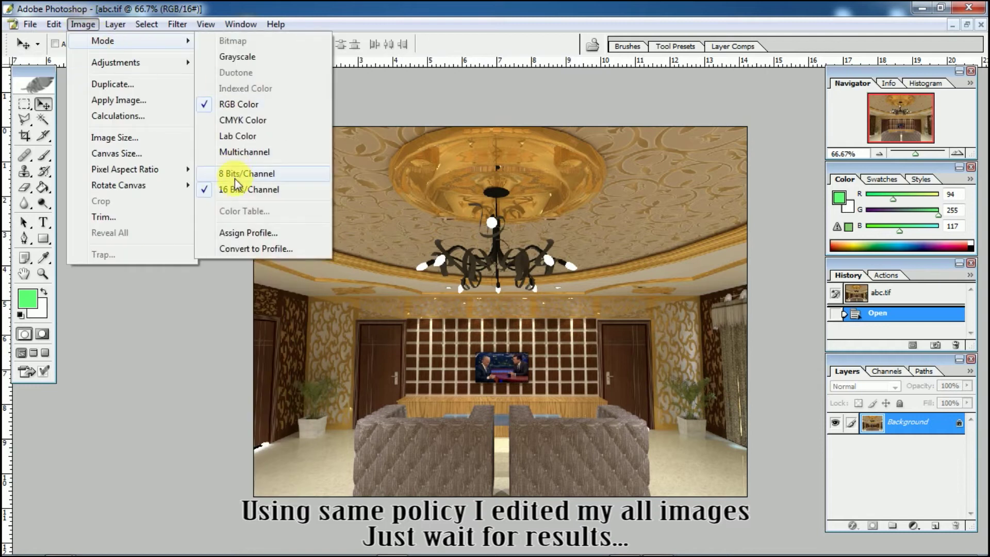
left_click(242, 172)
- Raise abc.tif's brightness to 20 with Brightness/Contrast
left_click(84, 24)
left_click(283, 158)
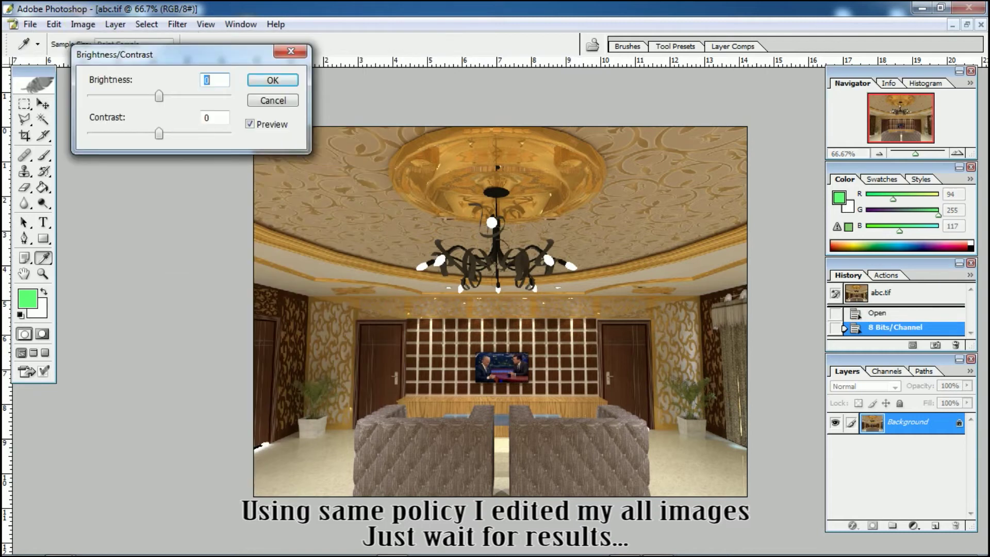
type("20")
key("Return")
key("v")
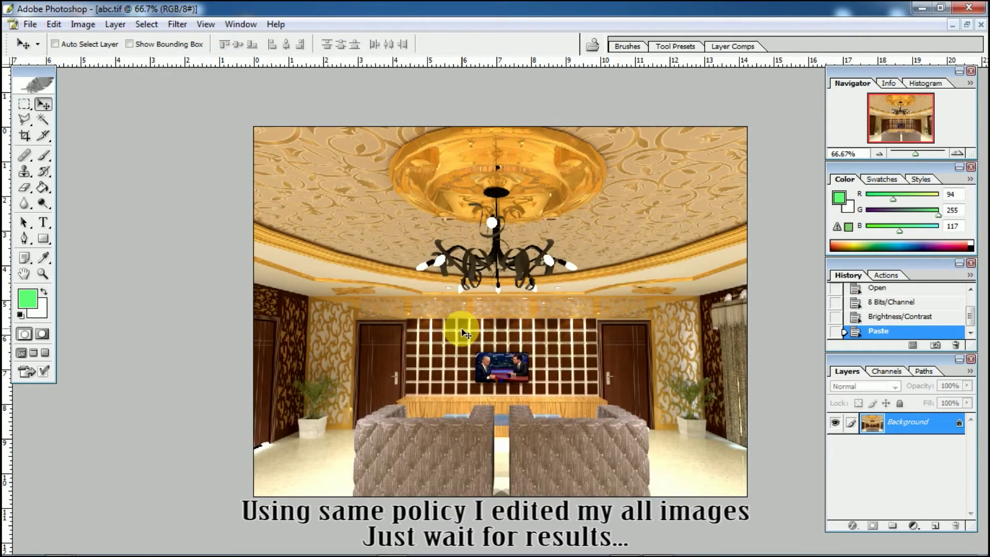
key("ctrl+t")
mouse_move(380, 276)
left_mouse_down()
mouse_move(453, 305)
mouse_move(710, 159)
mouse_move(674, 477)
left_mouse_up()
key("Return")
- Save abc as a JPEG copy, then close the TIFF
left_click(30, 24)
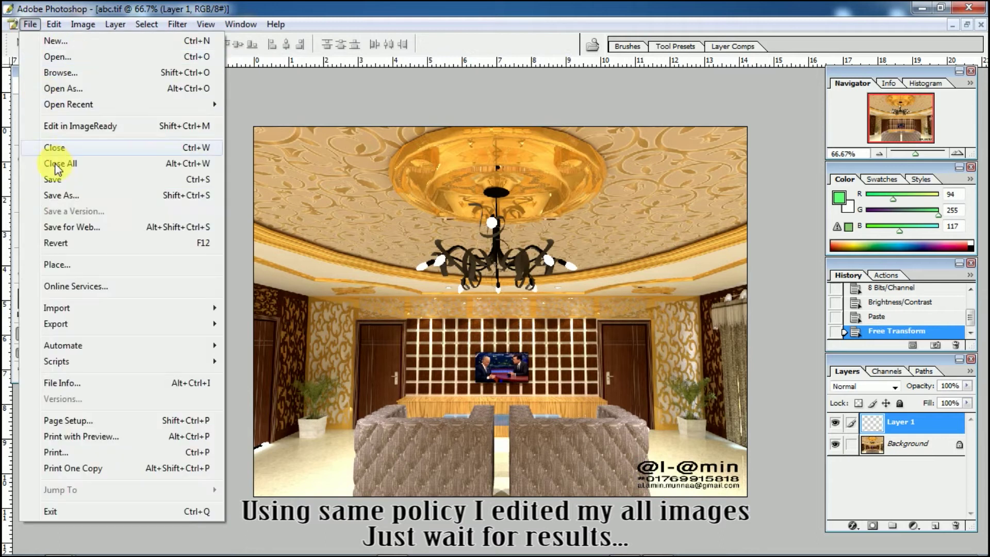
left_click(61, 195)
left_click(519, 314)
left_click(573, 385)
left_click(659, 292)
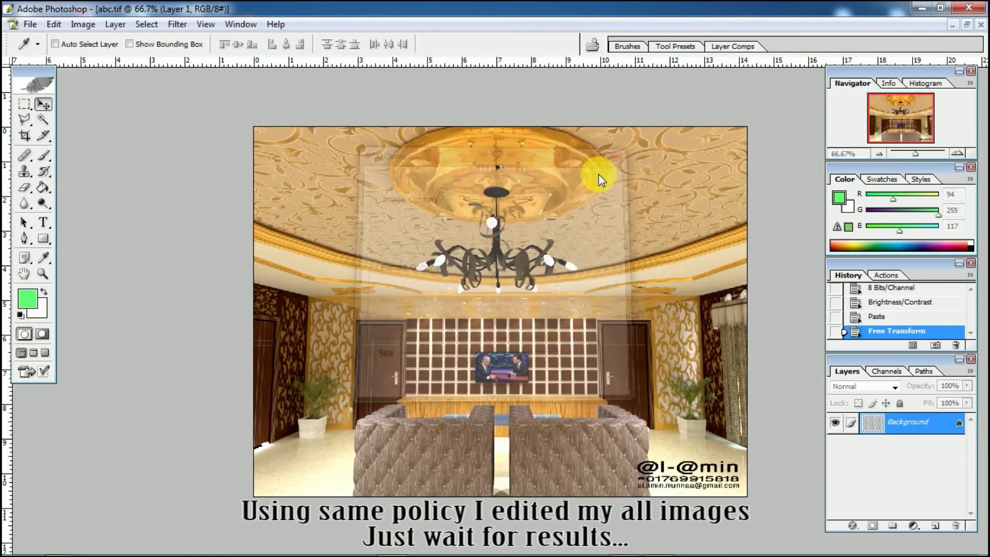
key("ctrl+w")
left_click(492, 224)
- Convert aaaa.tif to 8 bits/channel and set brightness and contrast to 20 each
left_click(82, 24)
left_click(364, 198)
left_click(82, 24)
left_click(265, 157)
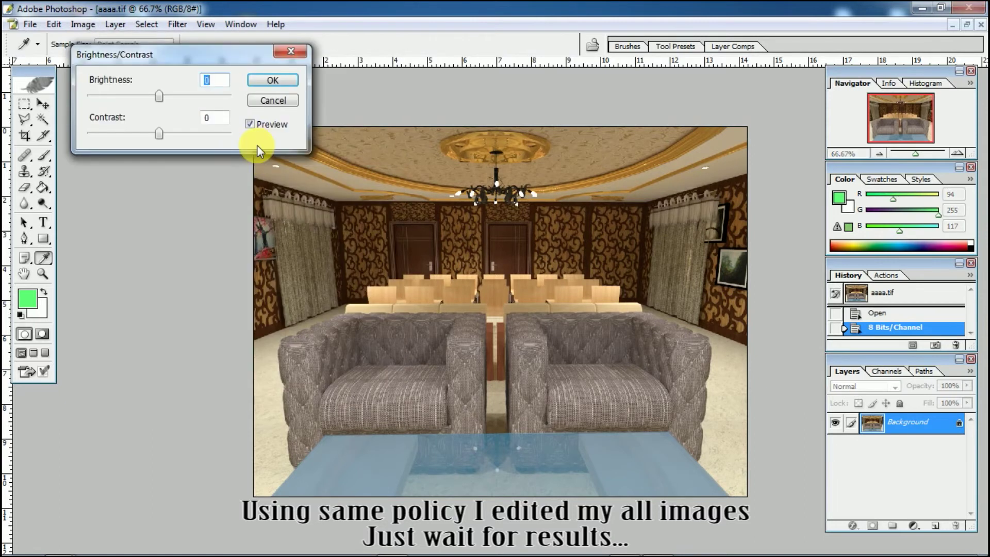
type("2020")
left_click(272, 80)
- Apply a Shadow/Highlight correction to aaaa.tif
left_click(83, 24)
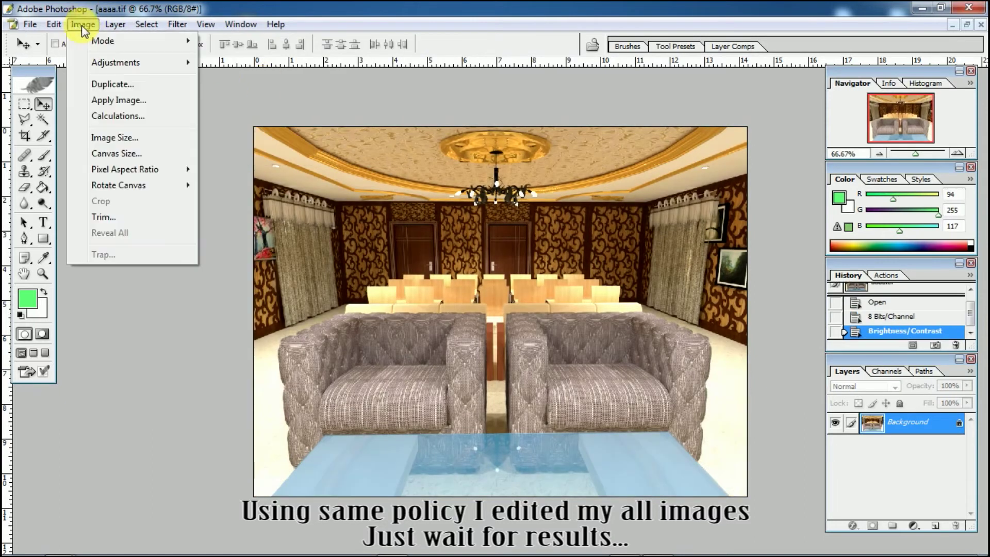
left_click(258, 306)
left_click(323, 122)
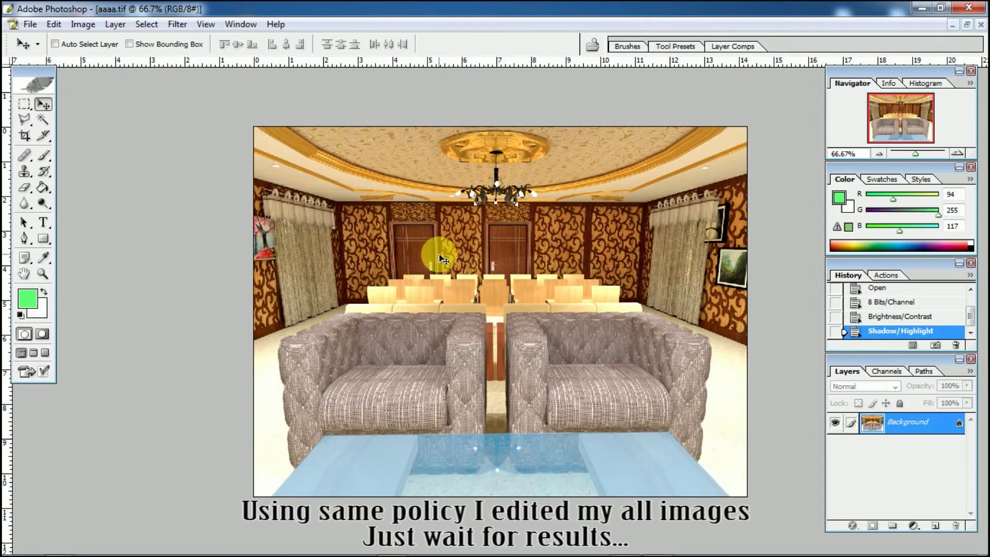
key("ctrl+v")
key("ctrl+t")
left_click_drag(437, 304, 480, 316)
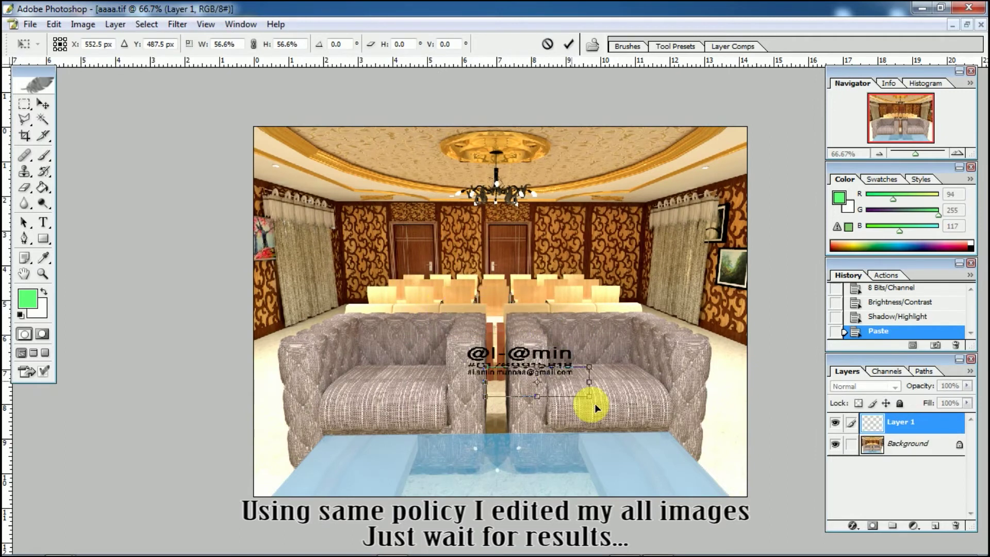
left_click_drag(593, 402, 726, 483)
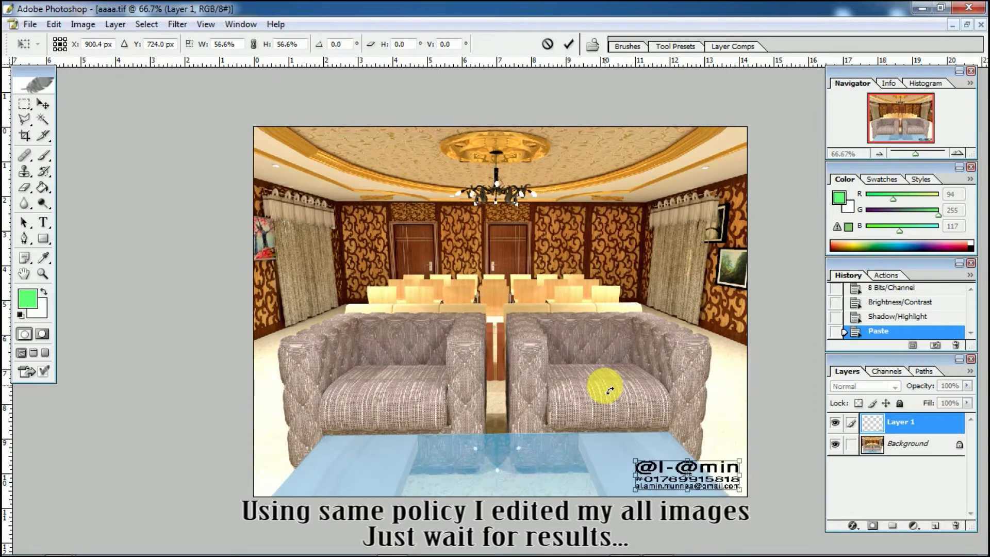
key("Return")
- Save aaaa.tif as a JPEG copy, accepting the default quality options
left_click(22, 26)
left_click(66, 194)
left_click(603, 314)
left_click(552, 380)
left_click(658, 295)
left_click(598, 176)
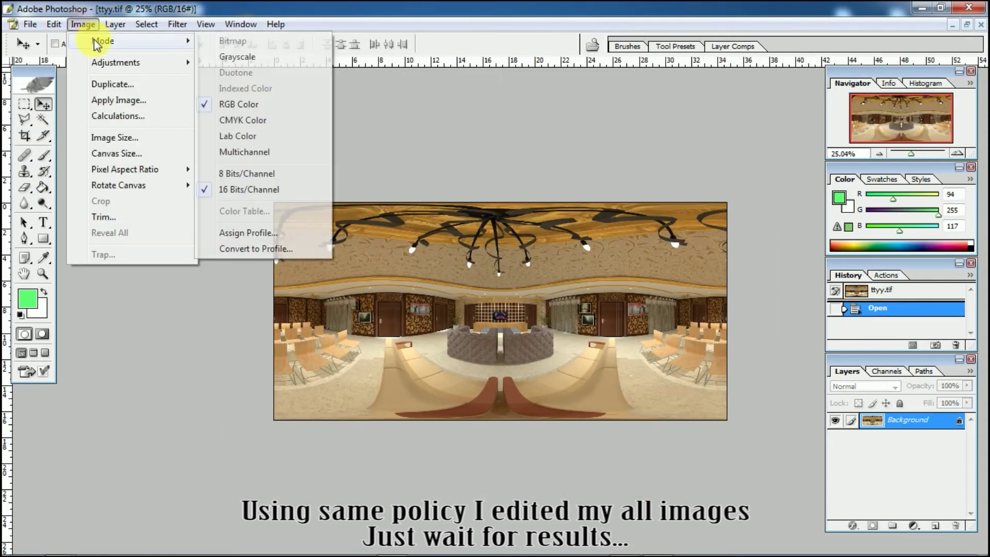
- Convert ttyy.tif to 8 bits/channel and raise its brightness by 20
left_click(83, 24)
left_click(298, 159)
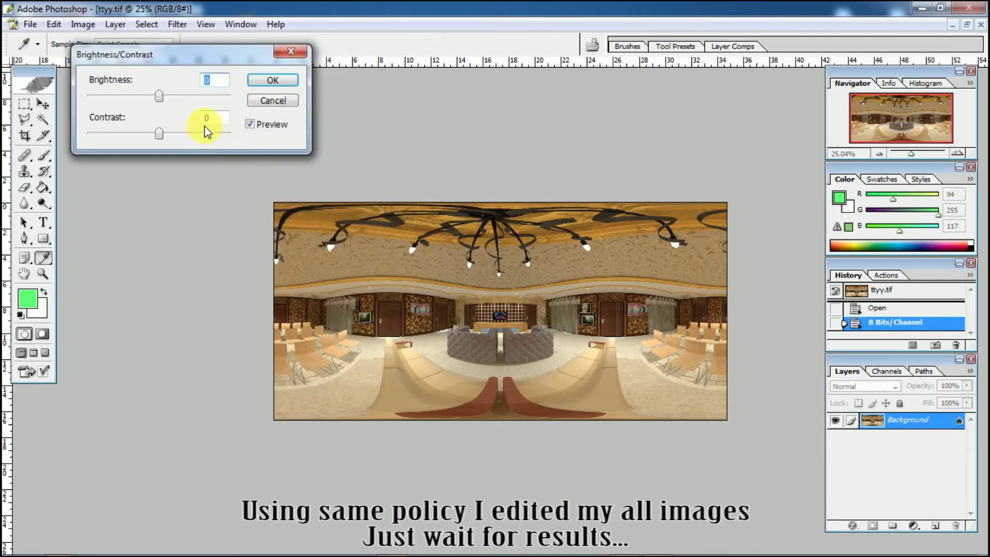
type("20")
key("Return")
key("v")
scroll(471, 332, "up", 5)
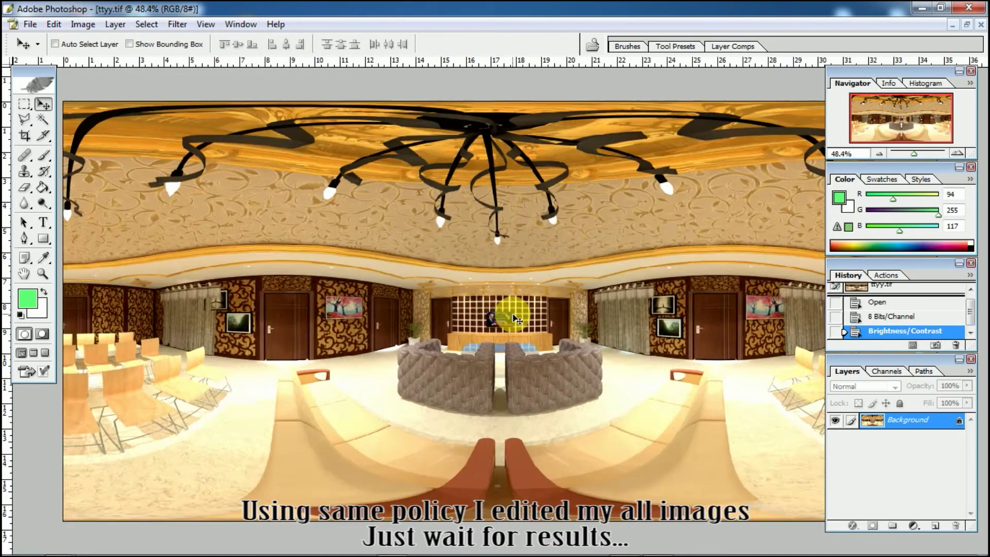
scroll(471, 332, "right", 3)
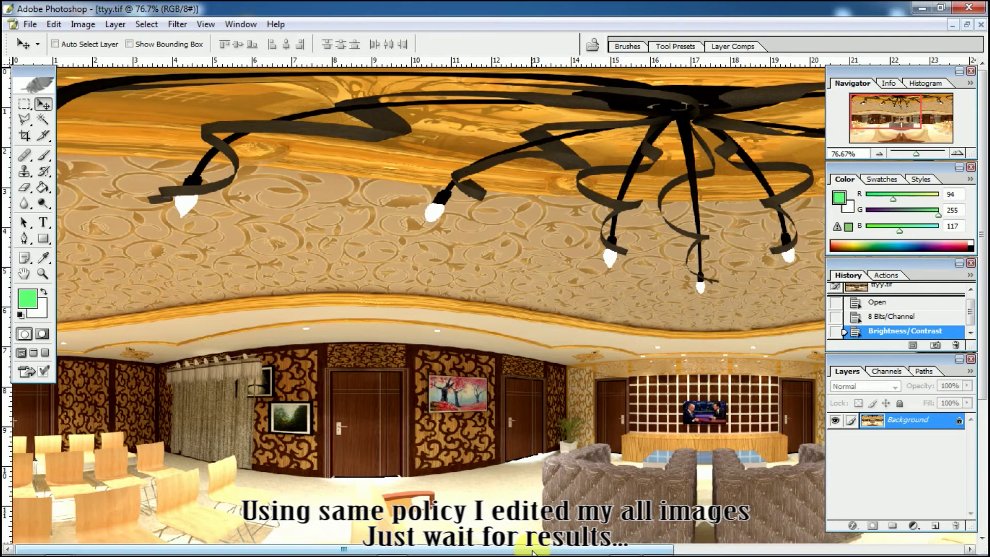
scroll(633, 453, "up", 2)
key("ctrl+v")
key("ctrl+t")
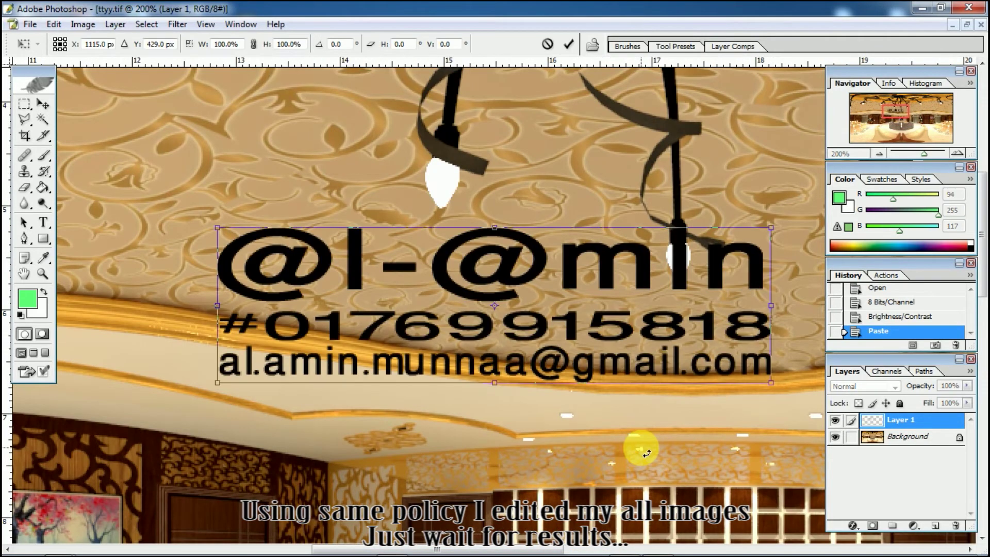
mouse_move(218, 227)
left_mouse_down()
mouse_move(400, 308)
mouse_move(508, 478)
mouse_move(624, 449)
left_mouse_up()
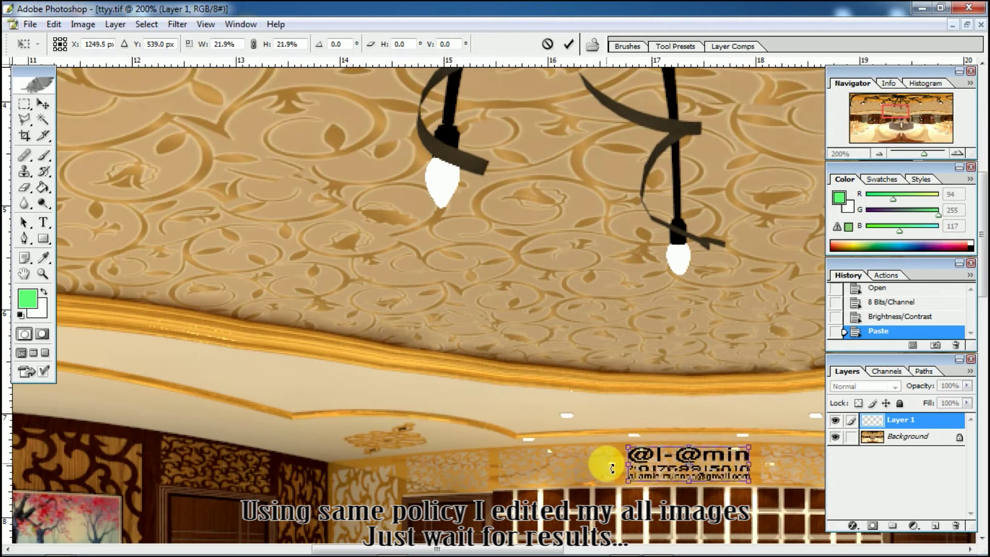
key("Return")
key("ctrl+minus")
key("ctrl+minus")
key("ctrl+minus")
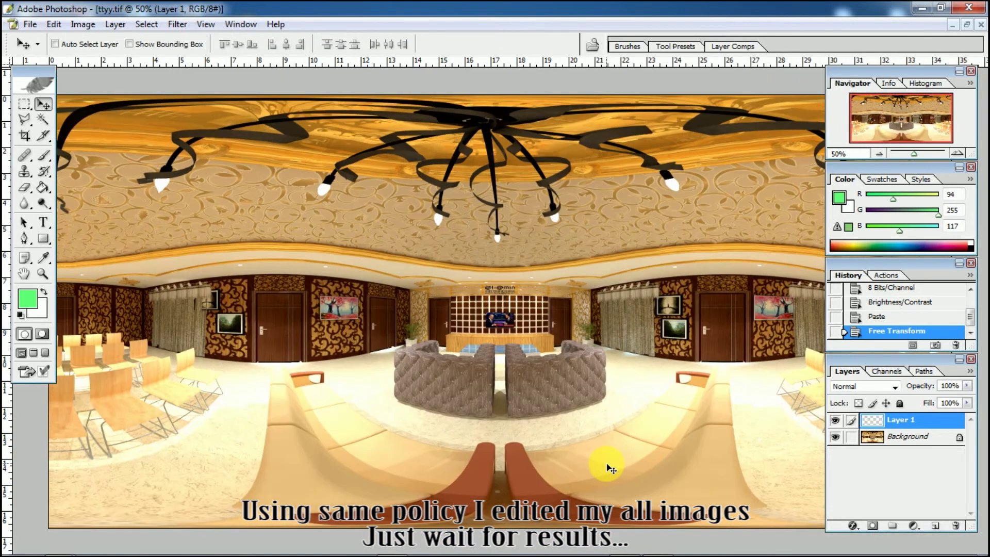
key("ctrl+minus")
- Save ttyy.tif as a JPEG copy at maximum quality 12
left_click(29, 24)
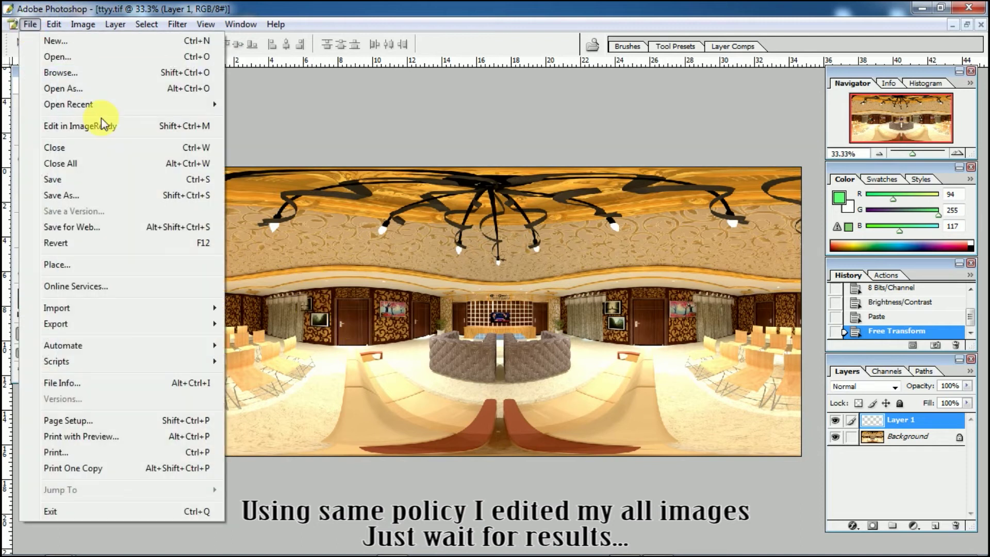
left_click(80, 196)
left_click(515, 316)
left_click(504, 360)
left_click(661, 301)
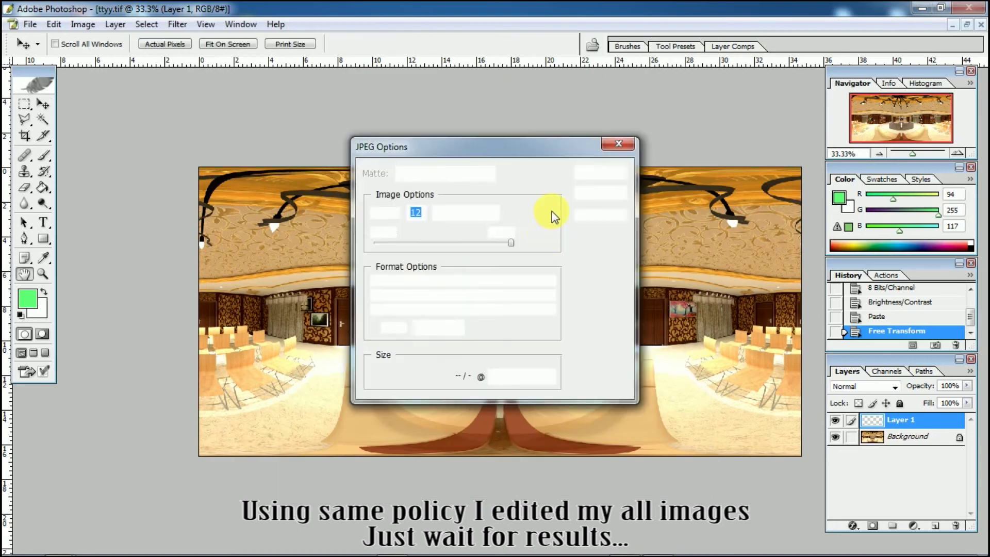